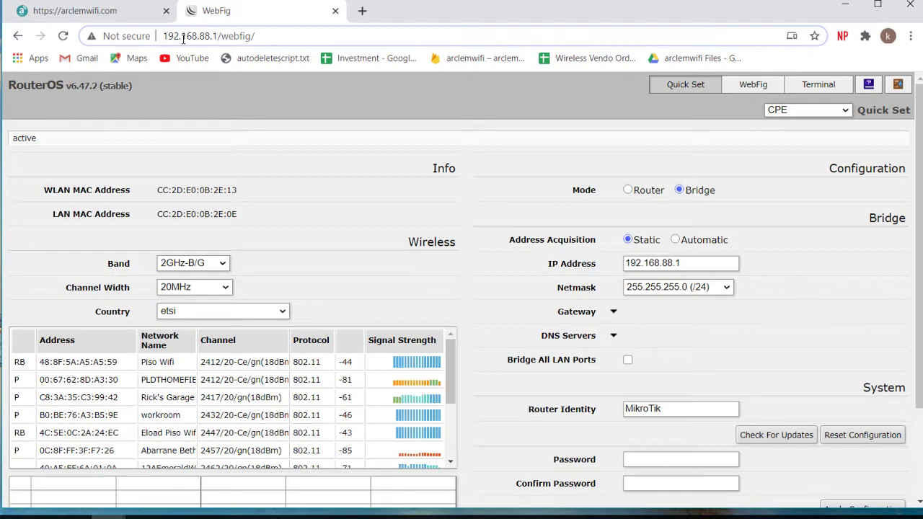
Check the router's web address and the RouterOS version on the Quick Set page.
{"action": "left_click", "coordinate": [191, 36]}
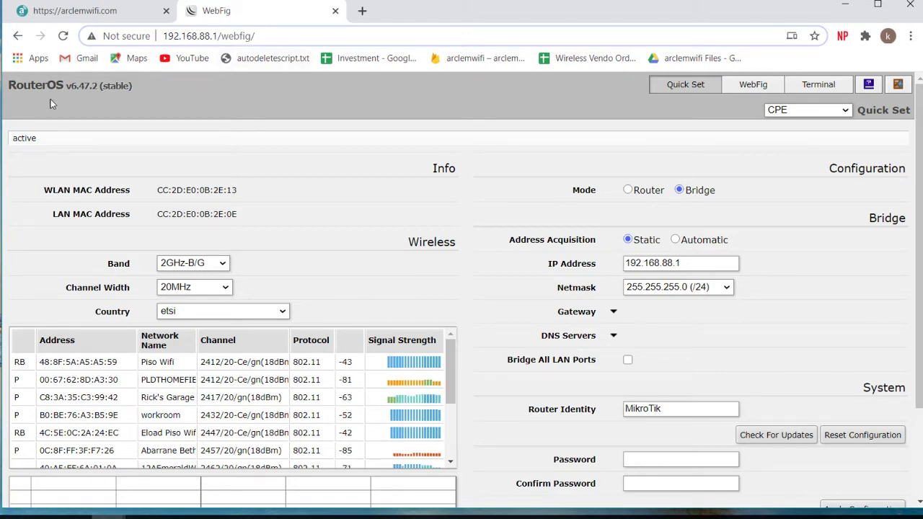
{"action": "left_click_drag", "start_coordinate": [70, 86], "coordinate": [99, 90]}
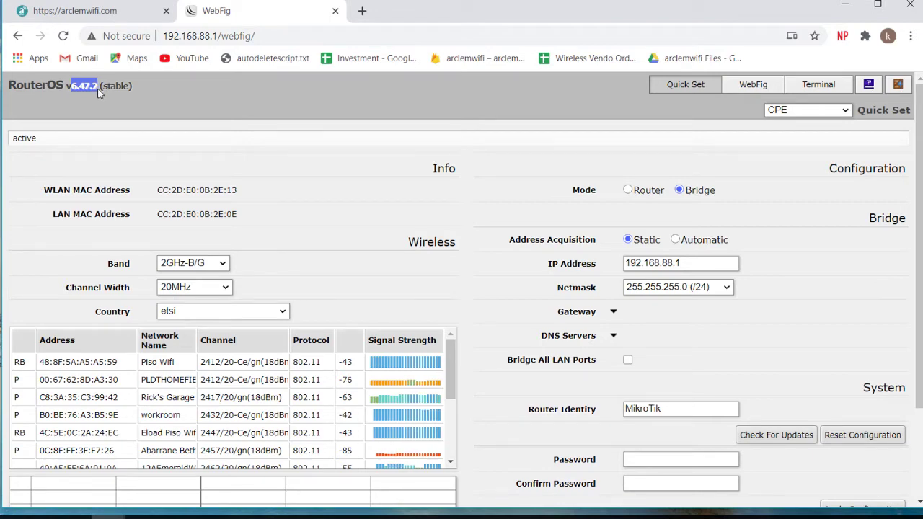
{"action": "left_click", "coordinate": [204, 120]}
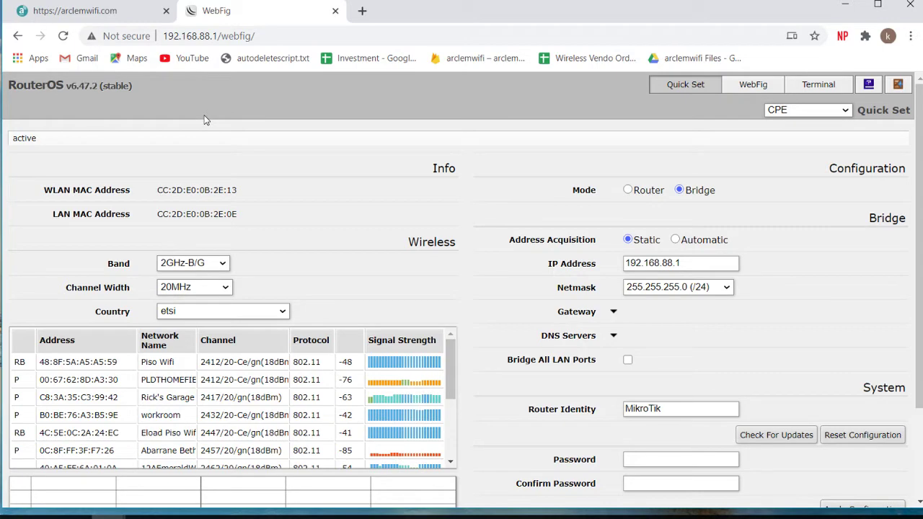
Open the router's file list and look on the Desktop for the RouterOS package available for upload, without uploading it.
{"action": "left_click", "coordinate": [744, 86]}
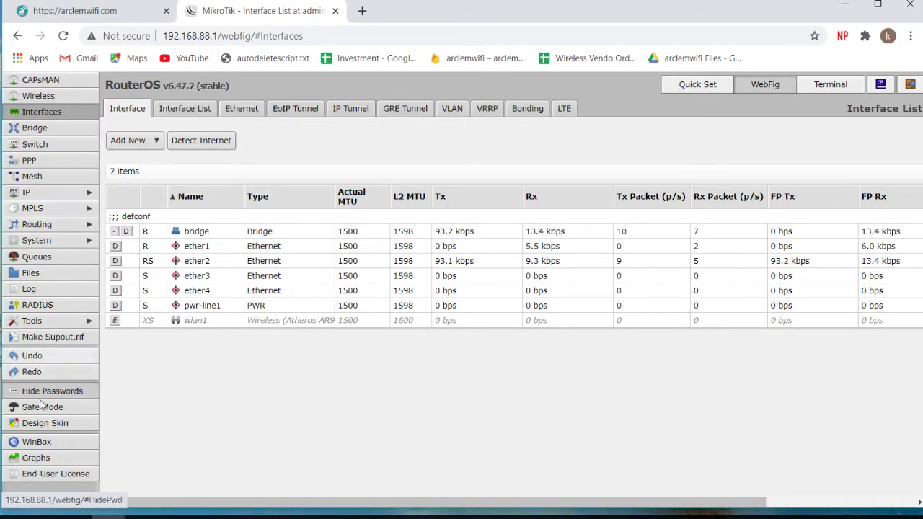
{"action": "left_click", "coordinate": [51, 271]}
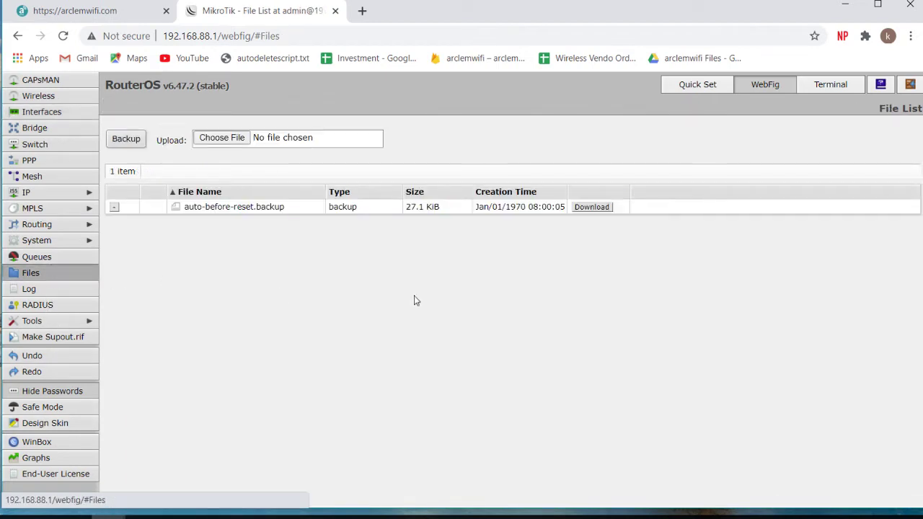
{"action": "left_click", "coordinate": [223, 140]}
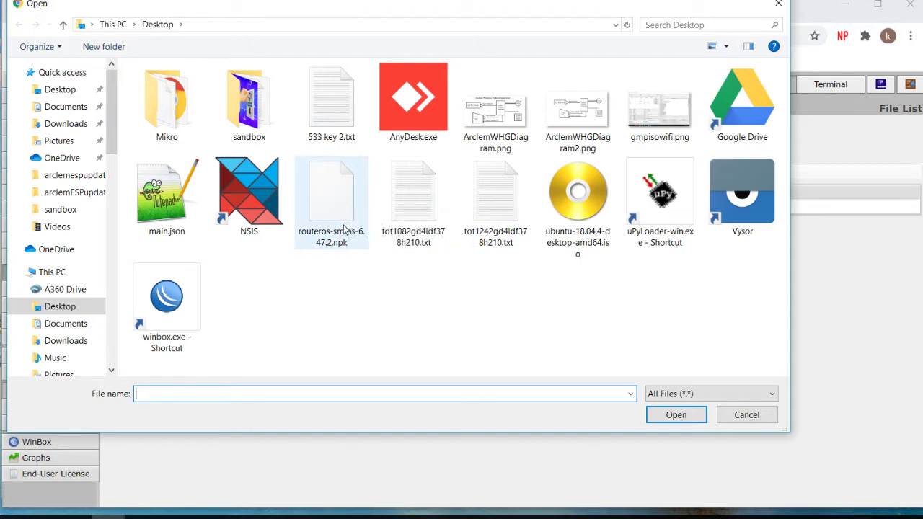
{"action": "left_click", "coordinate": [748, 416]}
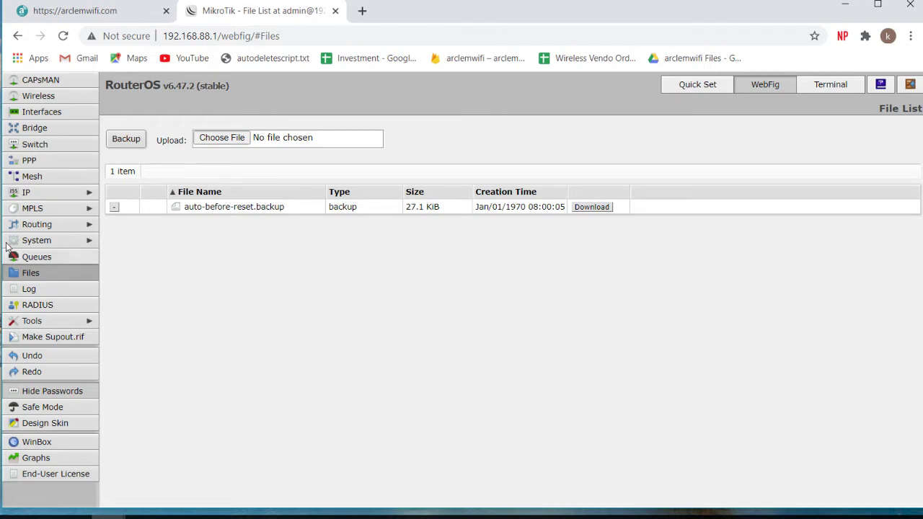
Bring up the router's system reboot prompt and dismiss it without rebooting.
{"action": "left_click", "coordinate": [43, 240]}
{"action": "scroll", "coordinate": [60, 424], "scroll_direction": "down", "scroll_amount": 1}
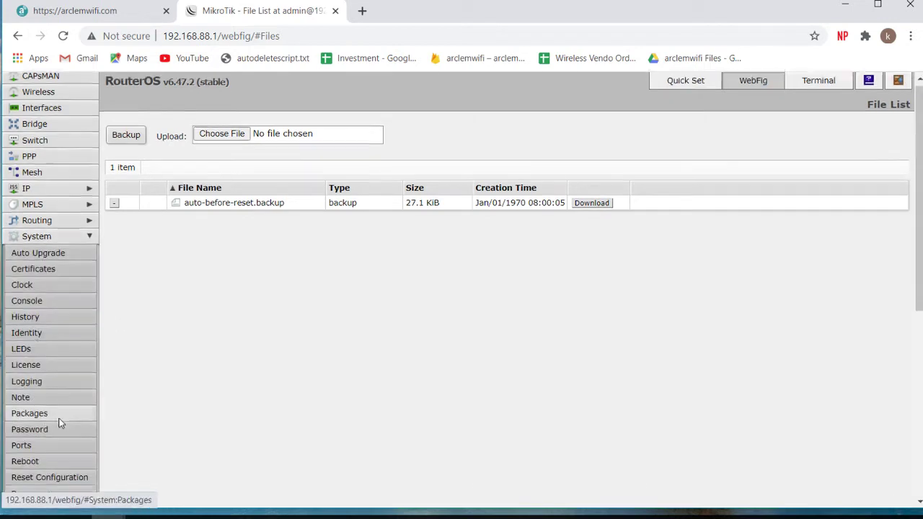
{"action": "scroll", "coordinate": [61, 424], "scroll_direction": "down", "scroll_amount": 2}
{"action": "left_click", "coordinate": [47, 325]}
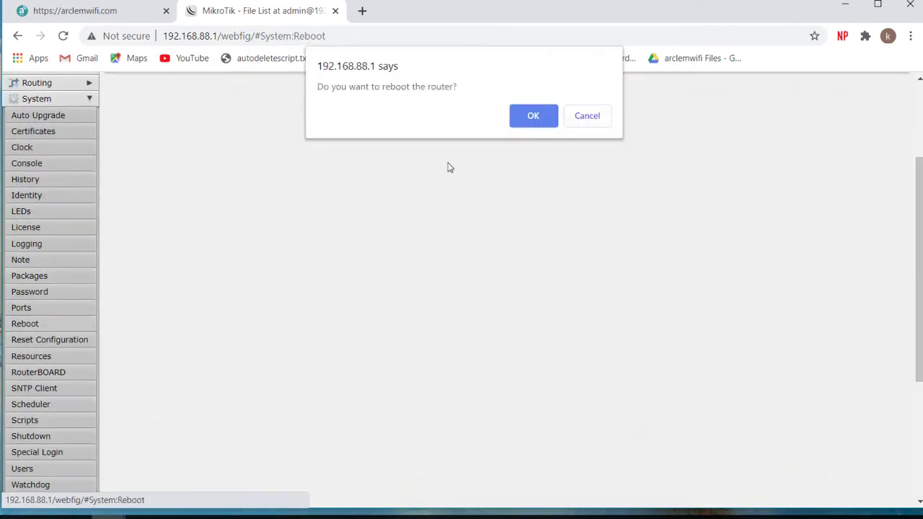
{"action": "left_click", "coordinate": [588, 116]}
Check the RouterOS version on the file list page and the router's IP address in the page URL.
{"action": "scroll", "coordinate": [517, 191], "scroll_direction": "down", "scroll_amount": 4}
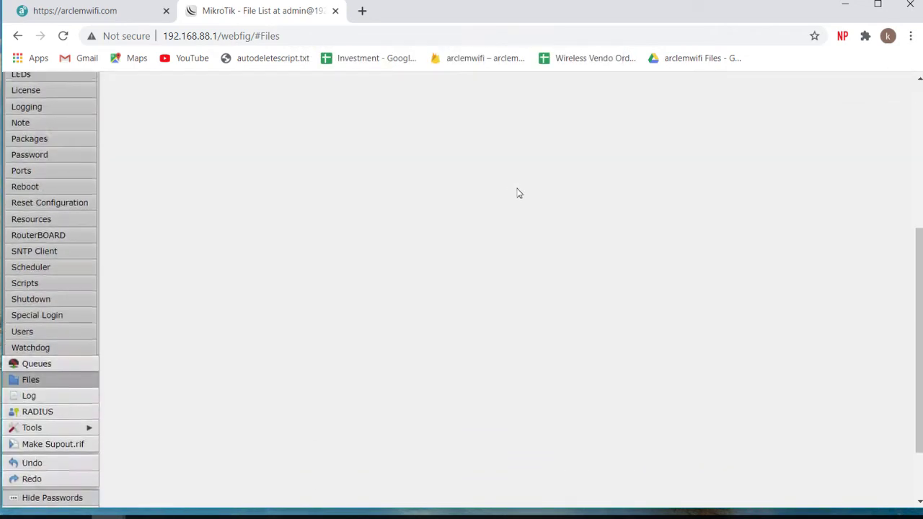
{"action": "scroll", "coordinate": [370, 145], "scroll_direction": "up", "scroll_amount": 4}
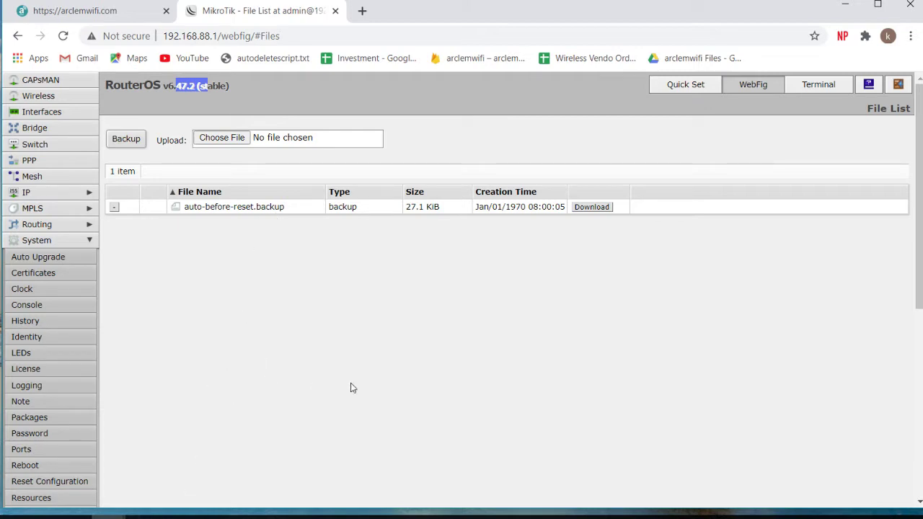
{"action": "left_click", "coordinate": [289, 289]}
{"action": "left_click_drag", "start_coordinate": [218, 34], "coordinate": [136, 33]}
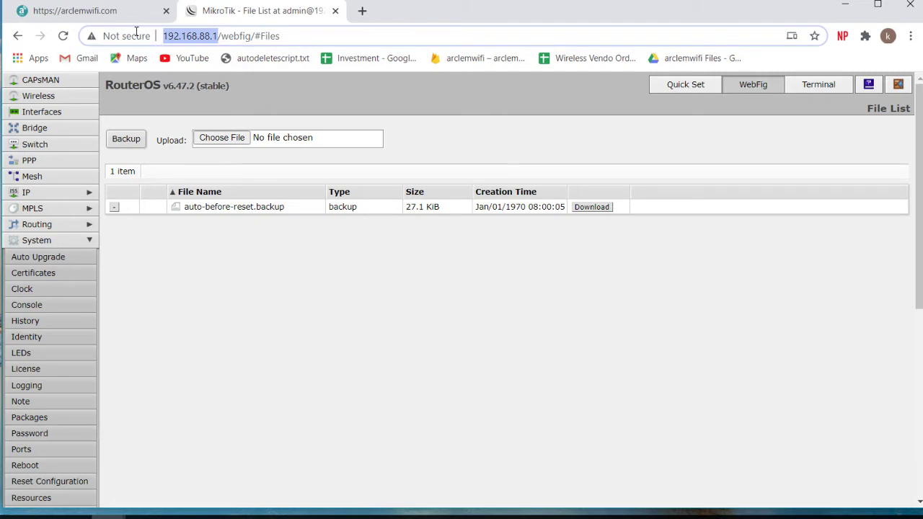
{"action": "scroll", "coordinate": [570, 166], "scroll_direction": "down", "scroll_amount": 3}
{"action": "scroll", "coordinate": [703, 150], "scroll_direction": "up", "scroll_amount": 3}
Close the open Terminal window and switch to the Arclem Wireless Code Generator Uploader.
{"action": "mouse_move", "coordinate": [148, 515]}
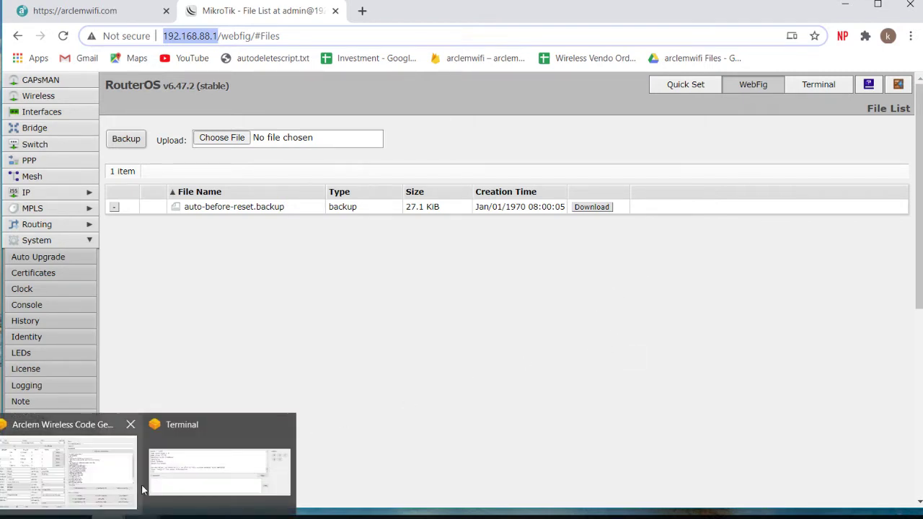
{"action": "left_click", "coordinate": [283, 425]}
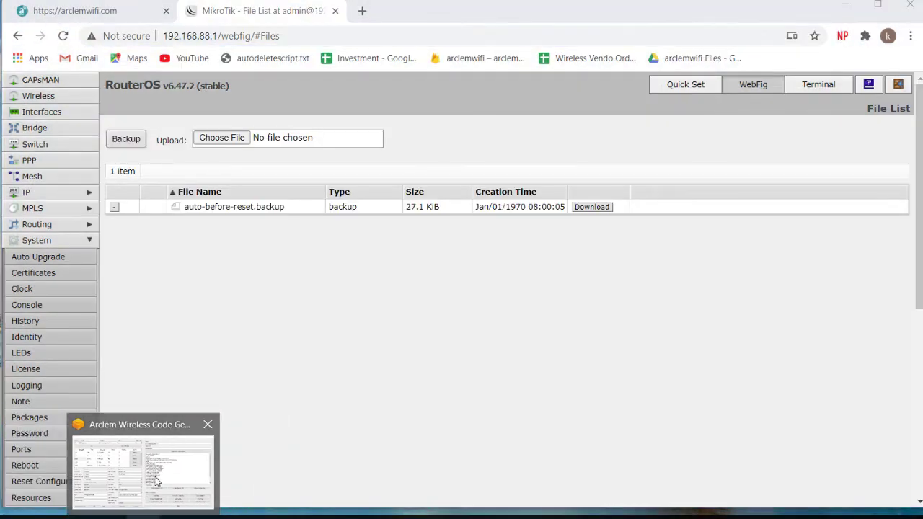
{"action": "left_click", "coordinate": [158, 480]}
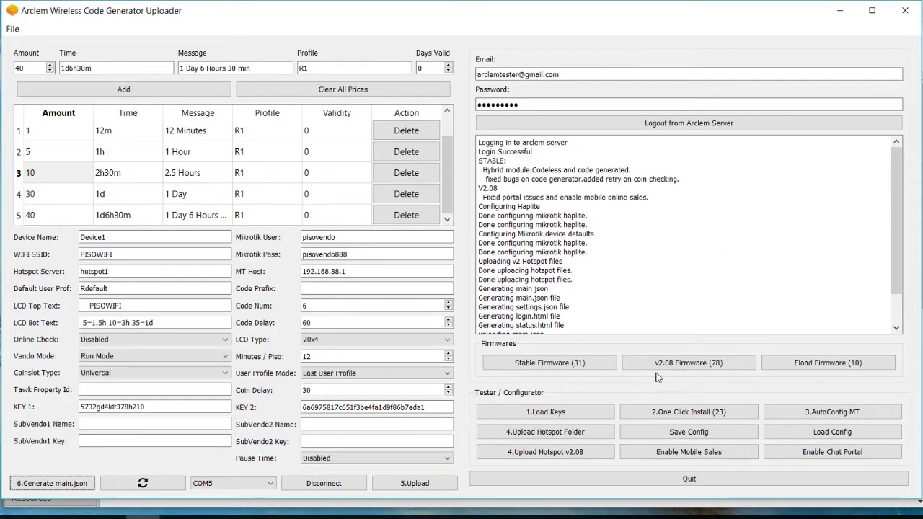
Review the server login's email and password fields and the loaded KEY 1 and KEY 2 fields.
{"action": "left_click", "coordinate": [602, 76]}
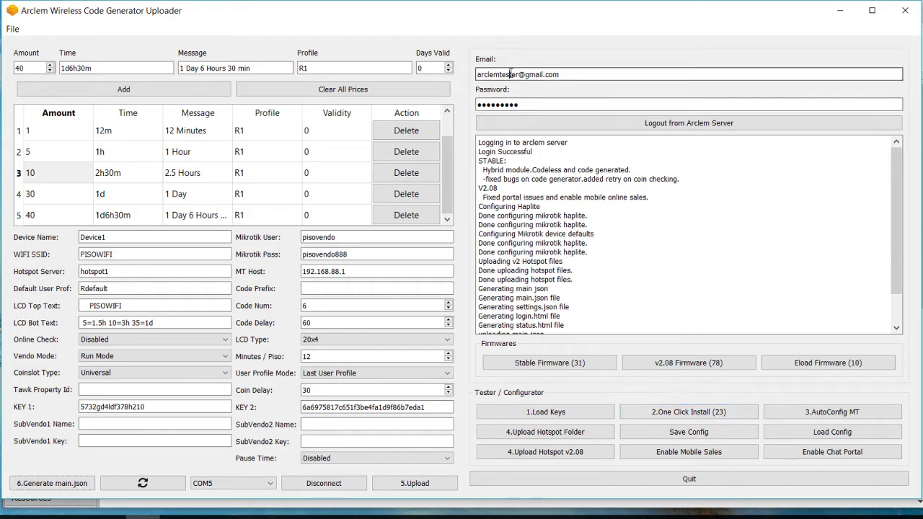
{"action": "double_click", "coordinate": [600, 76]}
{"action": "left_click", "coordinate": [600, 76]}
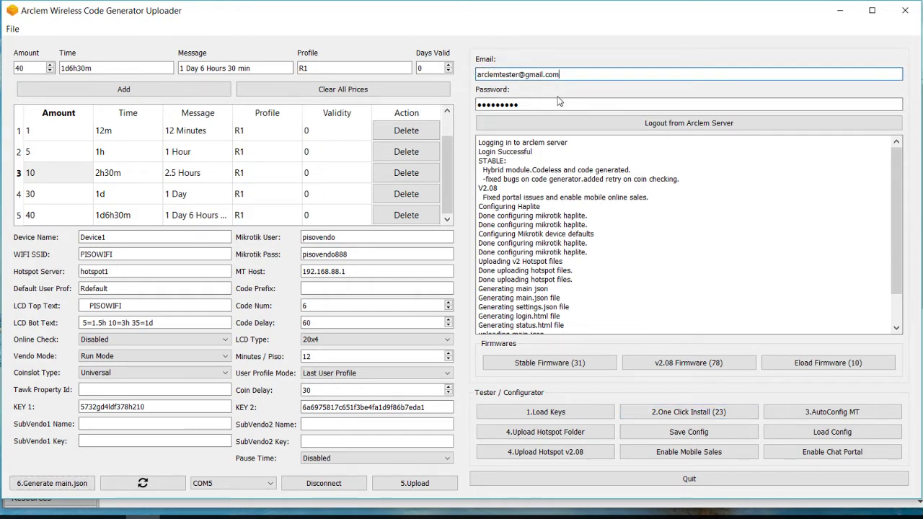
{"action": "left_click", "coordinate": [547, 104]}
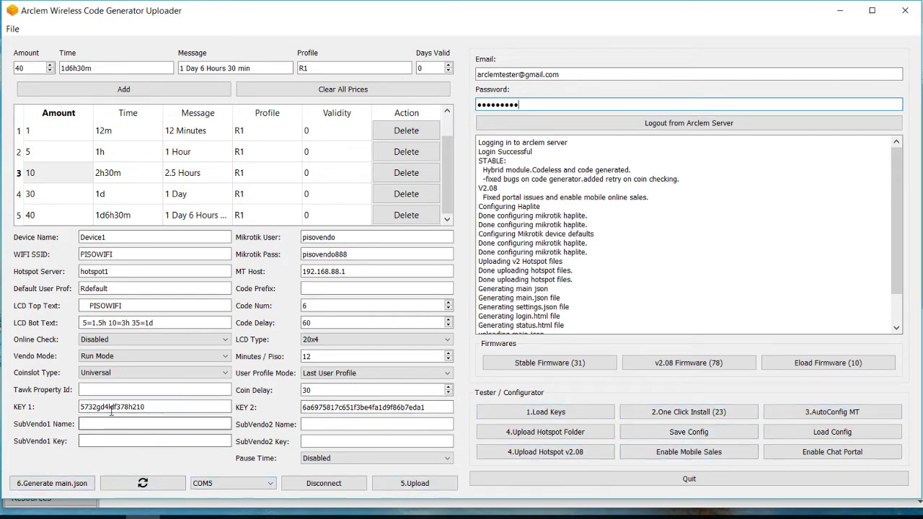
{"action": "double_click", "coordinate": [339, 408]}
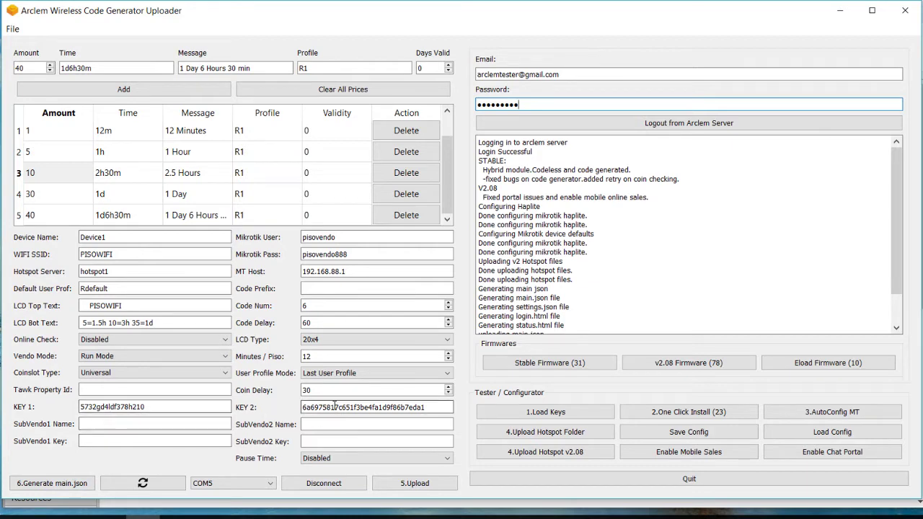
{"action": "double_click", "coordinate": [126, 406]}
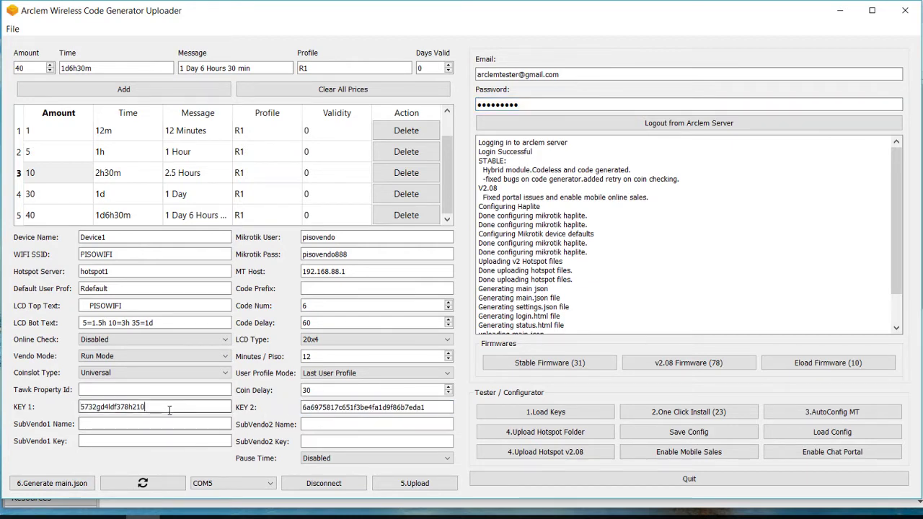
{"action": "left_click_drag", "start_coordinate": [381, 408], "coordinate": [301, 407]}
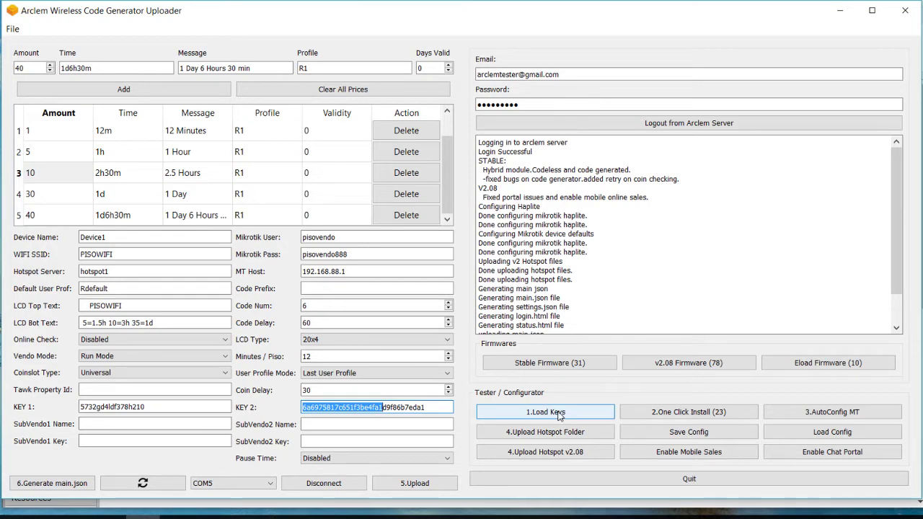
Run the One Click Install and the automatic MikroTik configuration.
{"action": "left_click", "coordinate": [677, 414]}
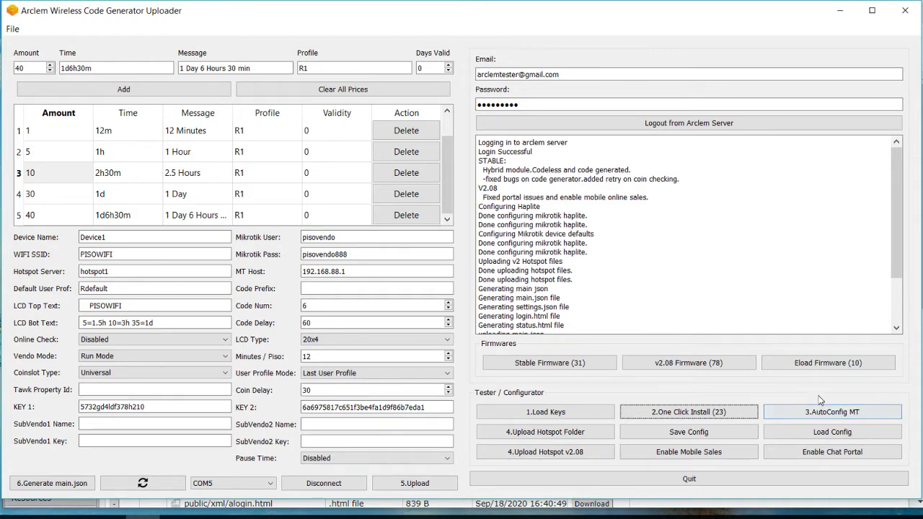
{"action": "left_click", "coordinate": [820, 414]}
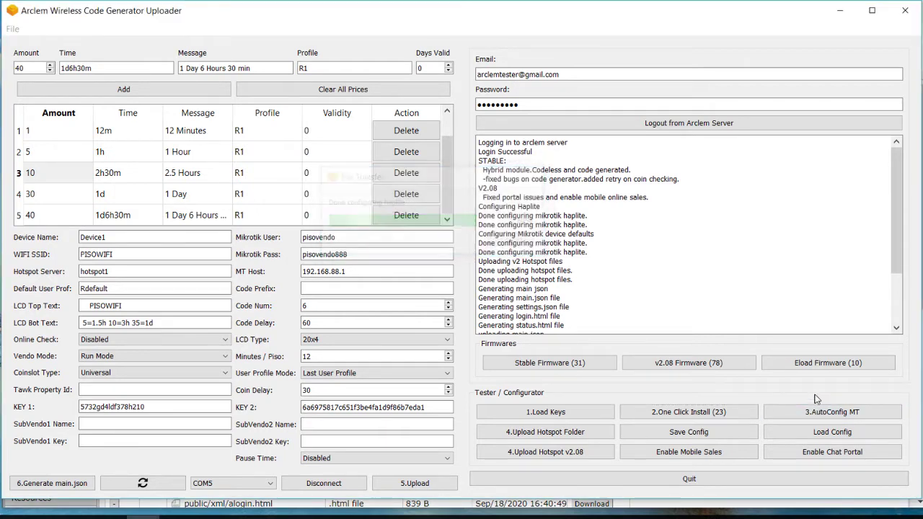
Upload the v2.08 hotspot files to the router and upload the configuration to the device on COM5.
{"action": "left_click", "coordinate": [563, 455]}
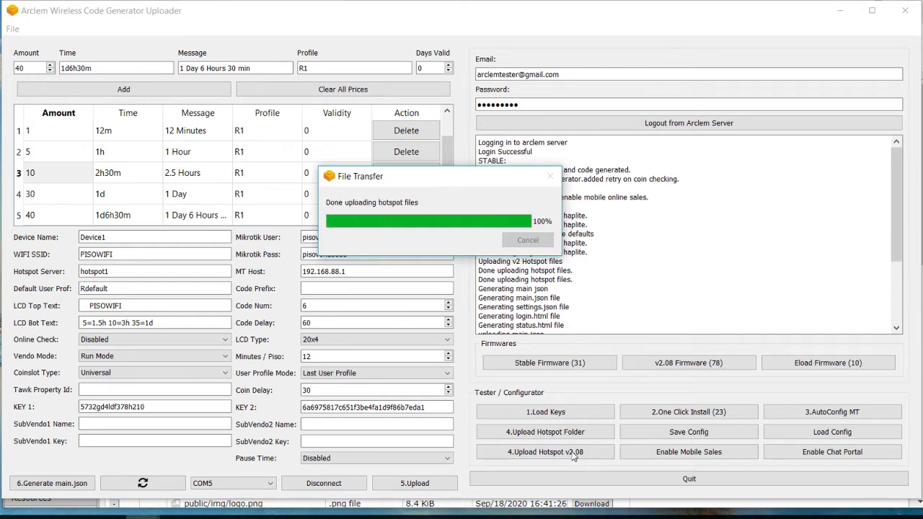
{"action": "left_click", "coordinate": [429, 490]}
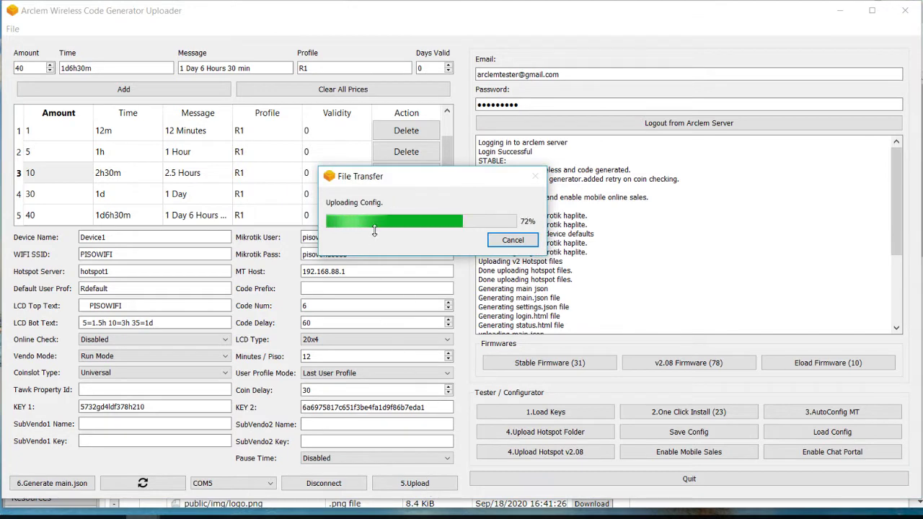
{"action": "left_click", "coordinate": [425, 490]}
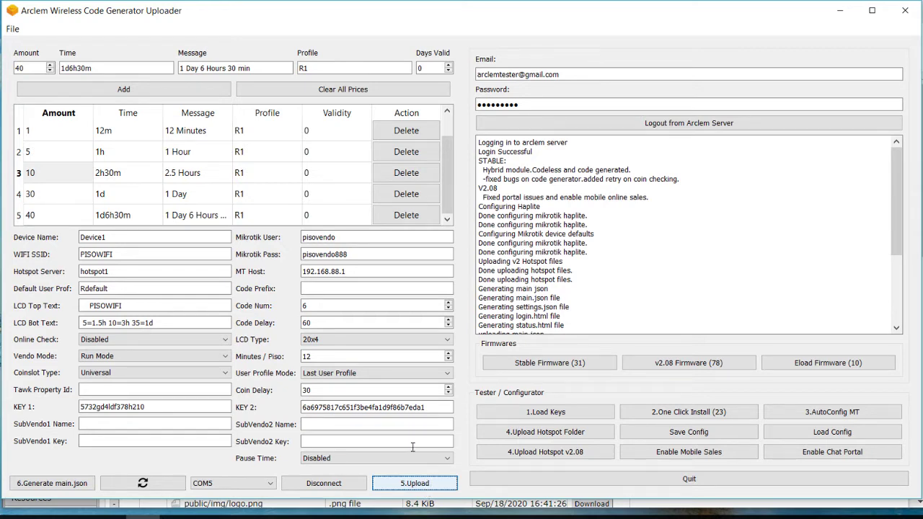
Generate the main.json file and open the console to monitor the device's output.
{"action": "left_click", "coordinate": [58, 485]}
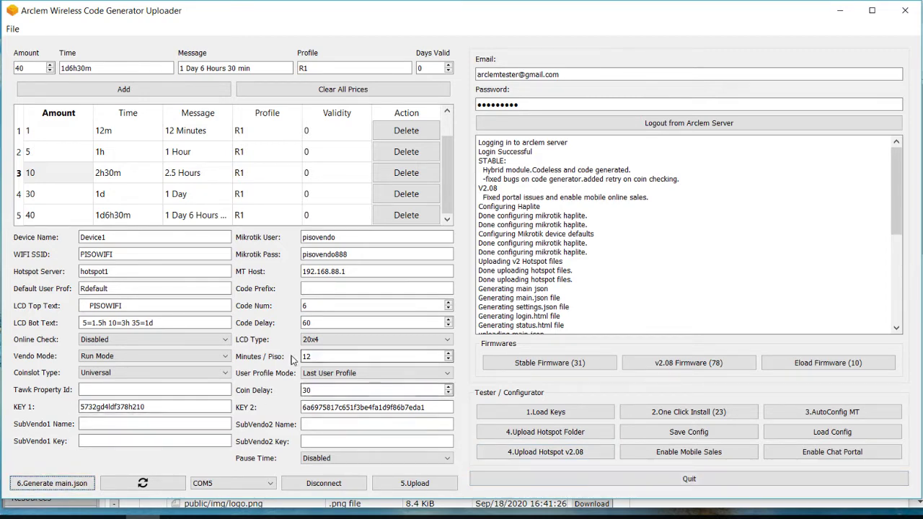
{"action": "left_click", "coordinate": [13, 29]}
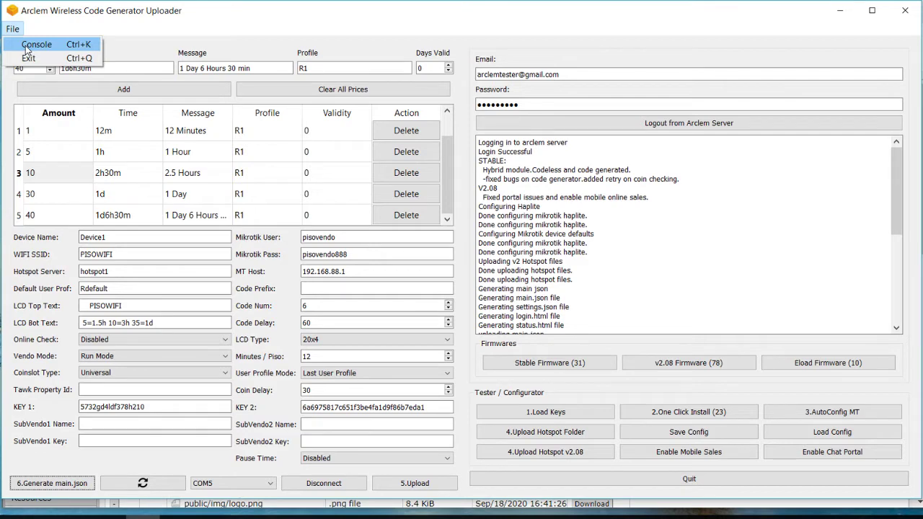
{"action": "left_click", "coordinate": [28, 47]}
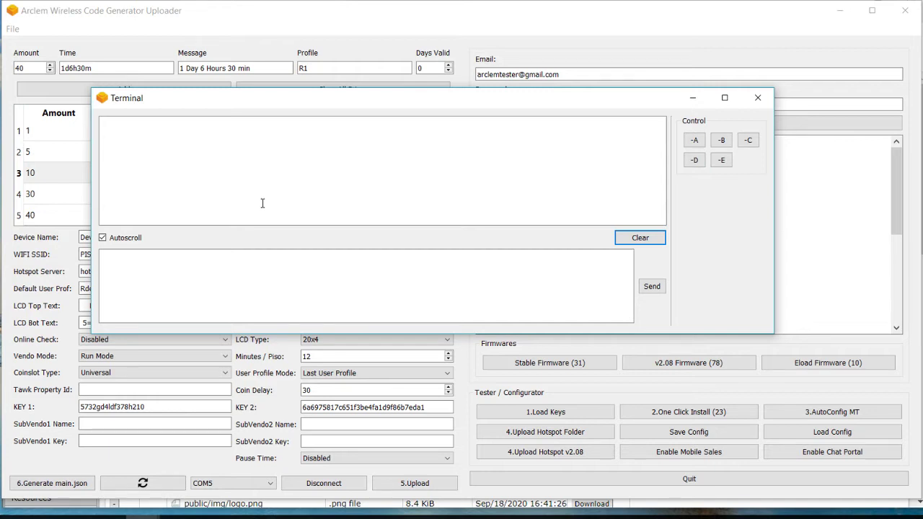
{"action": "left_click", "coordinate": [225, 288]}
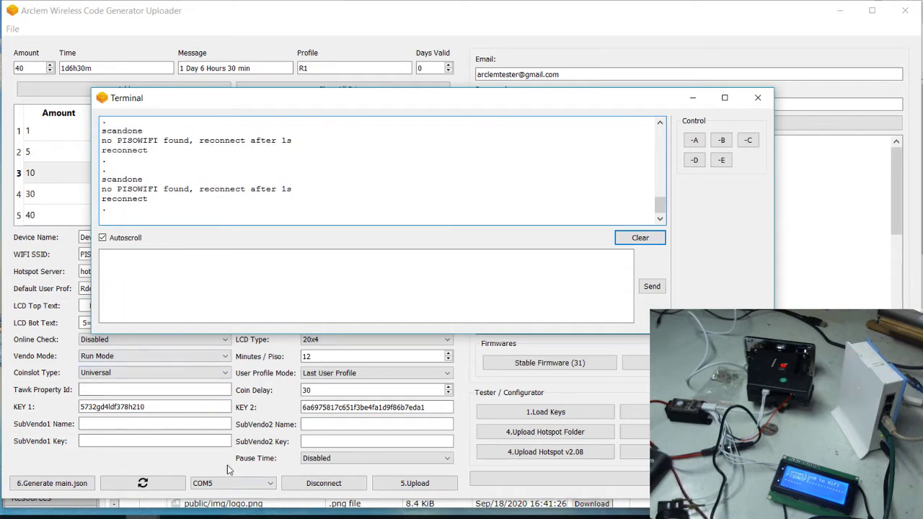
Switch to the MikroTik page in Chrome and open the router's WiFi interfaces list to inspect wlan1.
{"action": "mouse_move", "coordinate": [246, 516]}
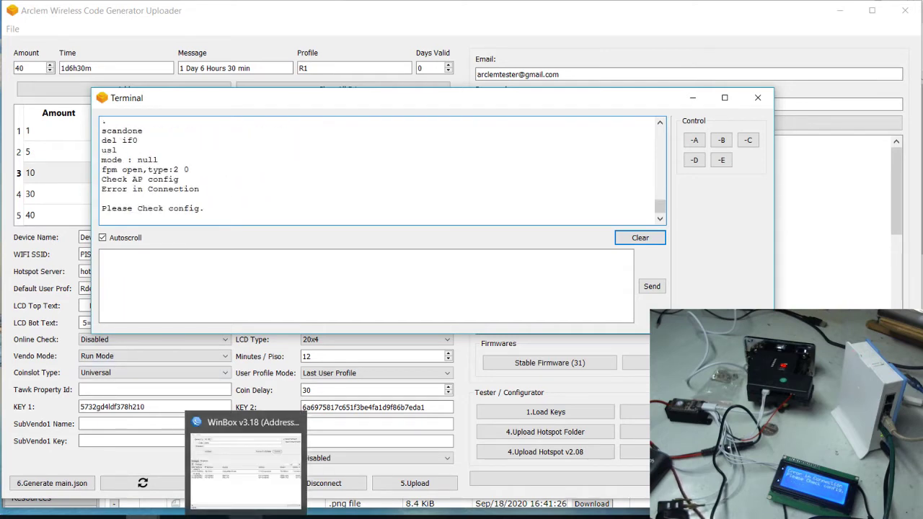
{"action": "left_click", "coordinate": [126, 516]}
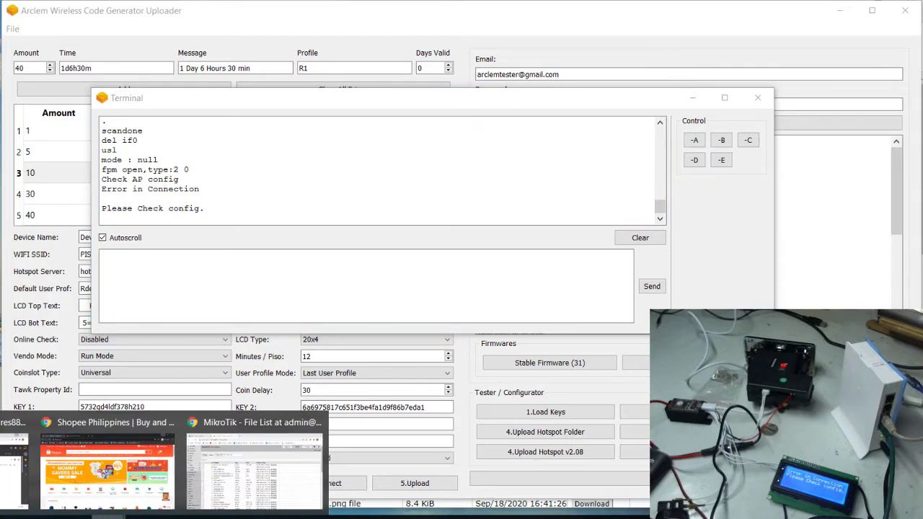
{"action": "left_click", "coordinate": [260, 459]}
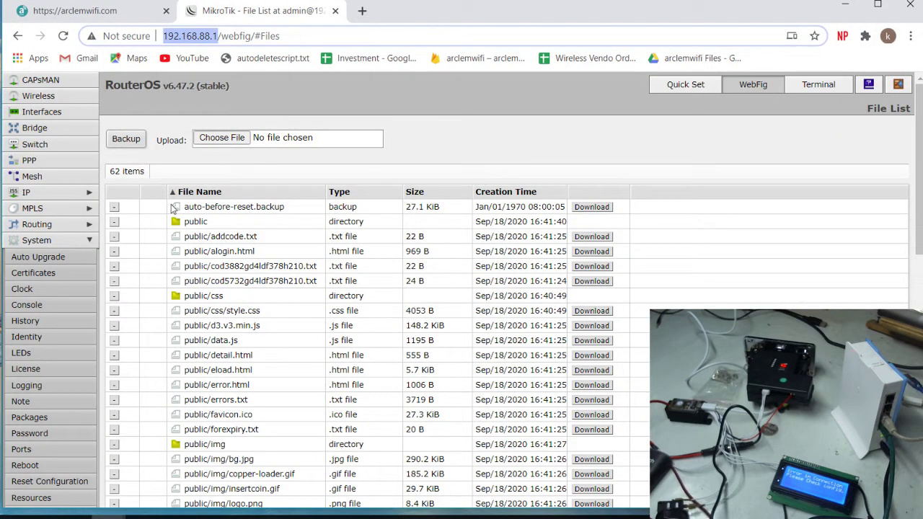
{"action": "left_click", "coordinate": [34, 106]}
{"action": "left_click_drag", "start_coordinate": [109, 171], "coordinate": [160, 227]}
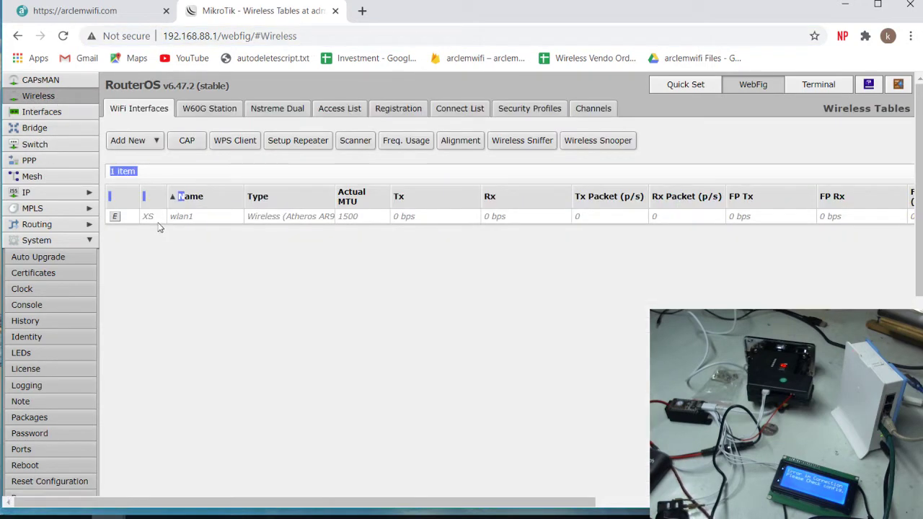
{"action": "left_click", "coordinate": [194, 270]}
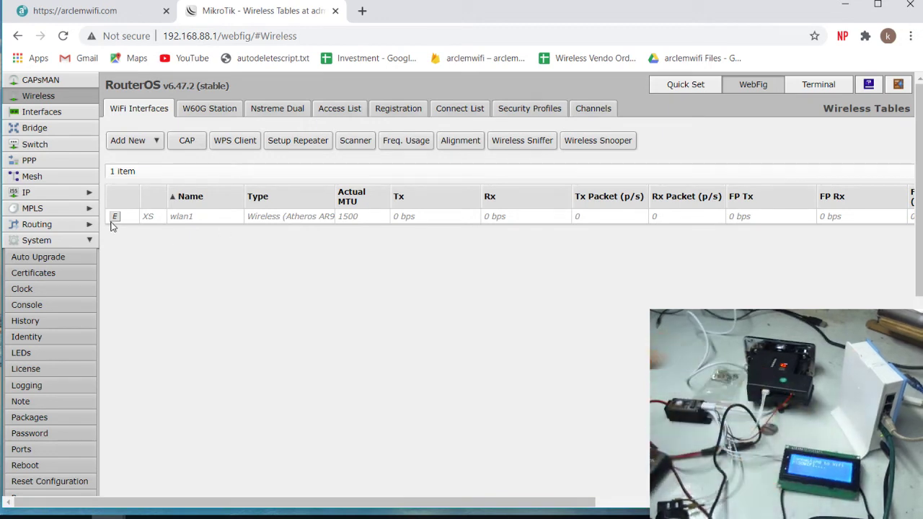
Enable the wlan1 wireless interface and check the device's console output for the wireless connection.
{"action": "left_click", "coordinate": [113, 217]}
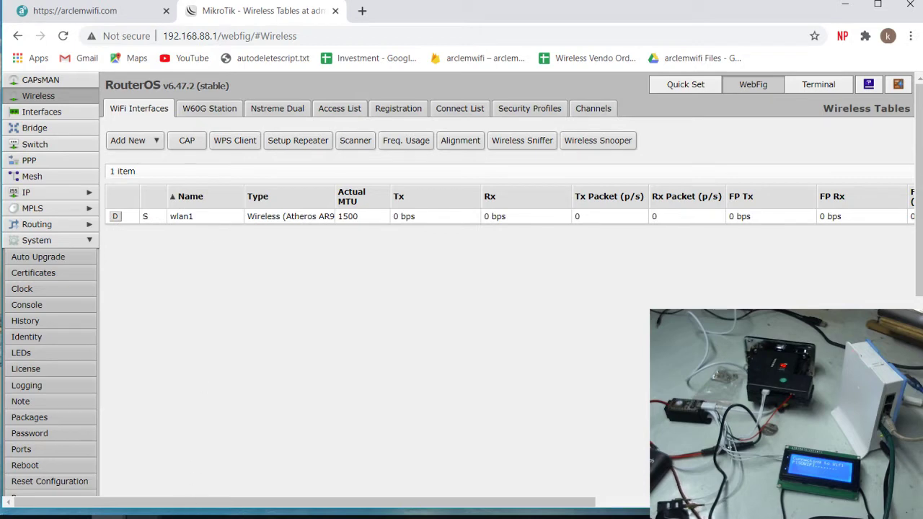
{"action": "left_click", "coordinate": [846, 6]}
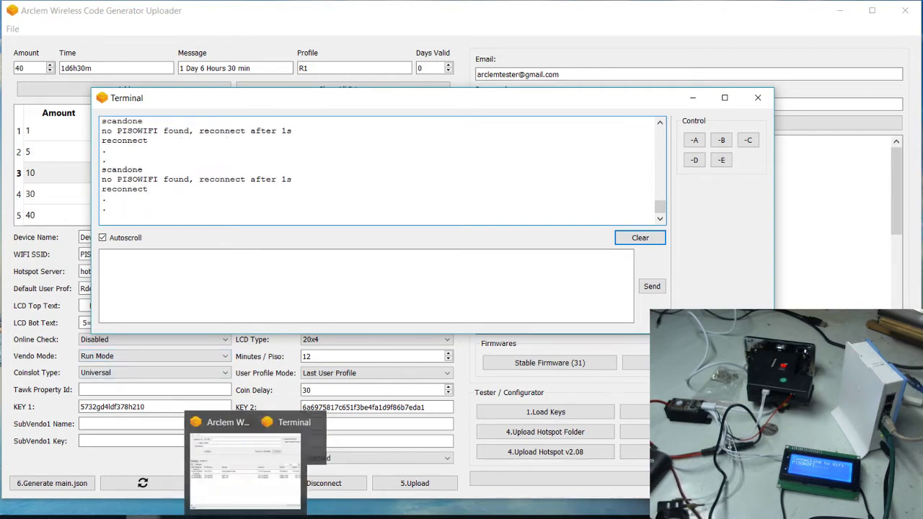
{"action": "mouse_move", "coordinate": [151, 515]}
{"action": "mouse_move", "coordinate": [6, 474]}
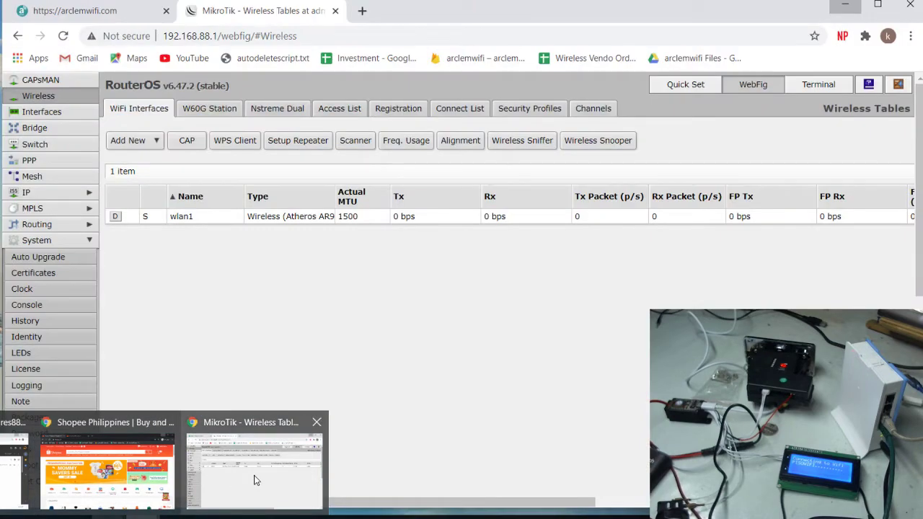
Set the wlan1 wireless mode to ap bridge in the MikroTik page and save the interface settings.
{"action": "left_click", "coordinate": [254, 472]}
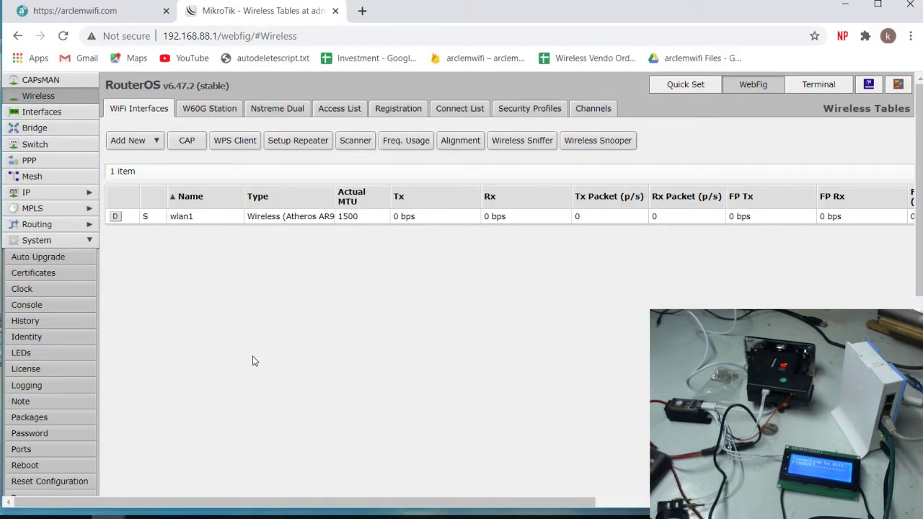
{"action": "left_click", "coordinate": [182, 216]}
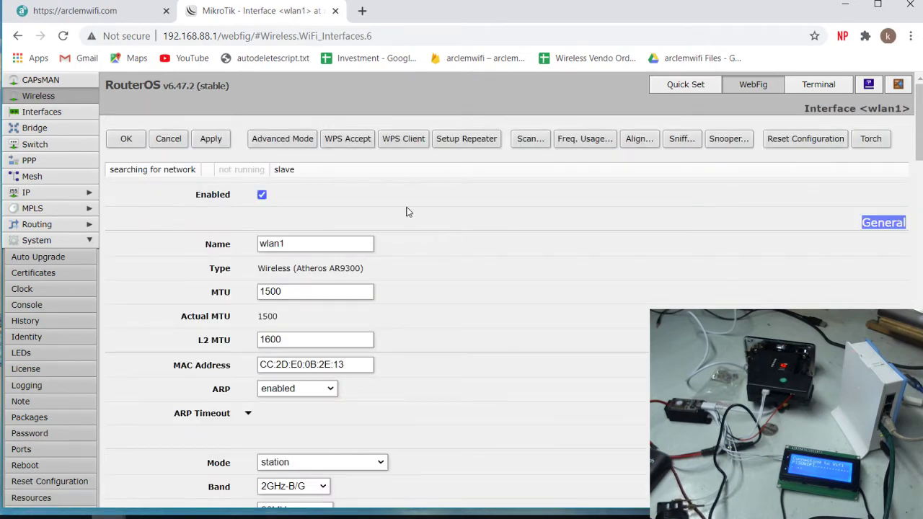
{"action": "scroll", "coordinate": [412, 208], "scroll_direction": "down", "scroll_amount": 3}
{"action": "scroll", "coordinate": [528, 268], "scroll_direction": "down", "scroll_amount": 1}
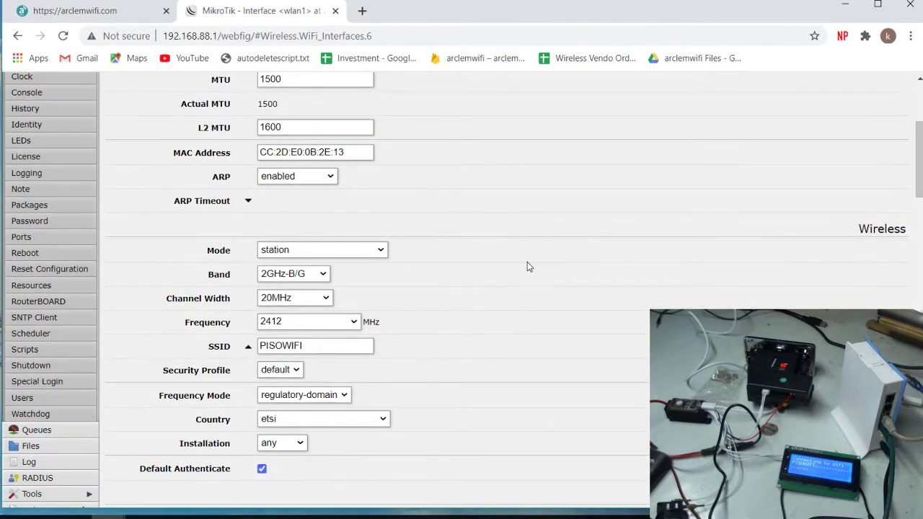
{"action": "scroll", "coordinate": [425, 241], "scroll_direction": "up", "scroll_amount": 2}
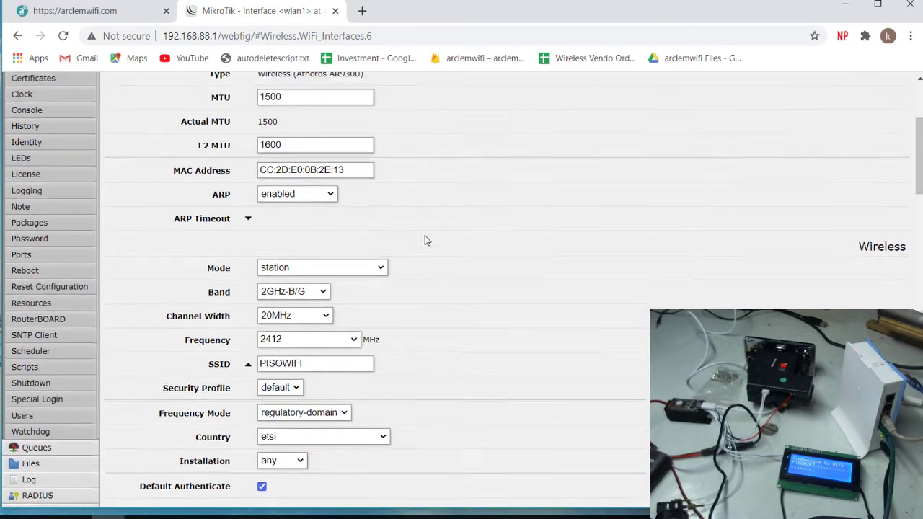
{"action": "scroll", "coordinate": [366, 293], "scroll_direction": "down", "scroll_amount": 1}
{"action": "left_click", "coordinate": [381, 323]}
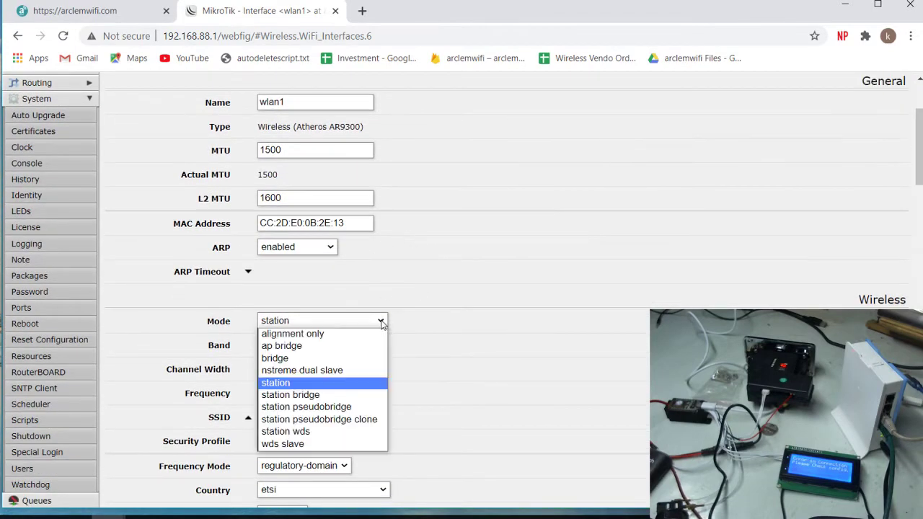
{"action": "left_click", "coordinate": [300, 346]}
{"action": "scroll", "coordinate": [490, 357], "scroll_direction": "down", "scroll_amount": 10}
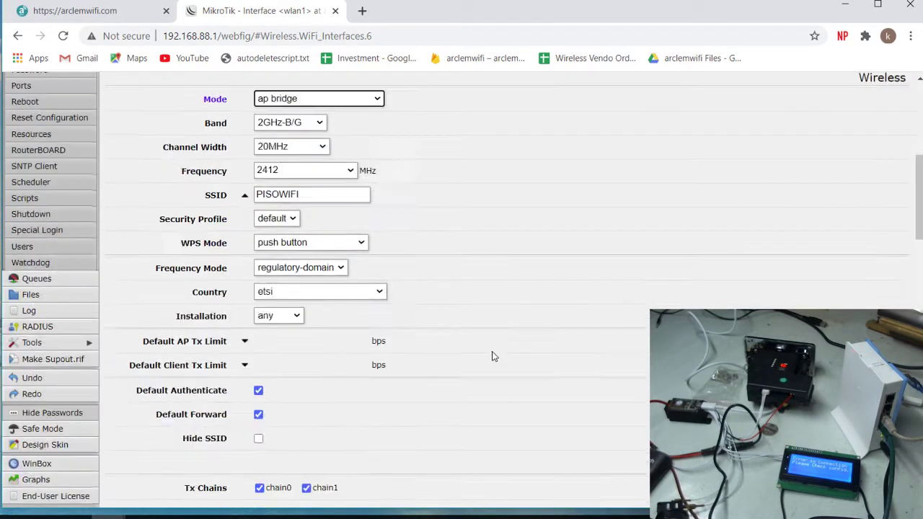
{"action": "scroll", "coordinate": [394, 387], "scroll_direction": "down", "scroll_amount": 5}
{"action": "scroll", "coordinate": [360, 383], "scroll_direction": "up", "scroll_amount": 15}
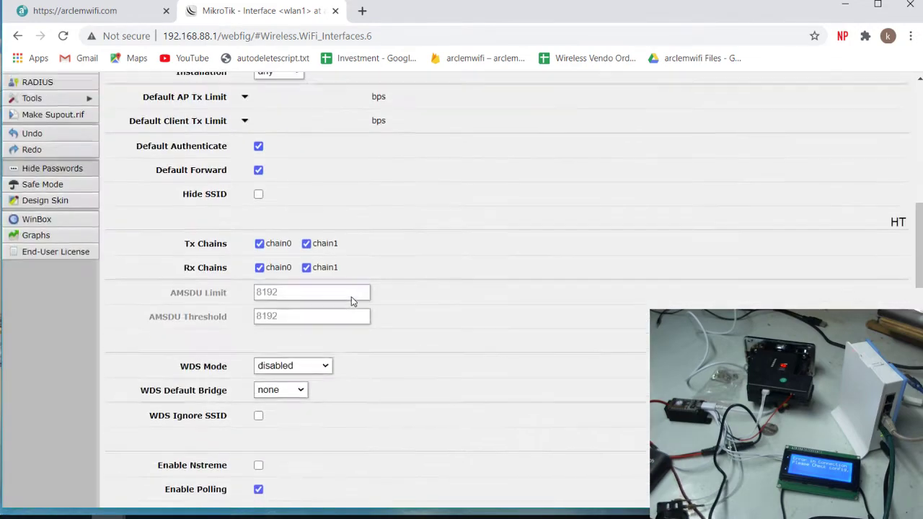
{"action": "scroll", "coordinate": [363, 278], "scroll_direction": "up", "scroll_amount": 1}
{"action": "left_click", "coordinate": [209, 139]}
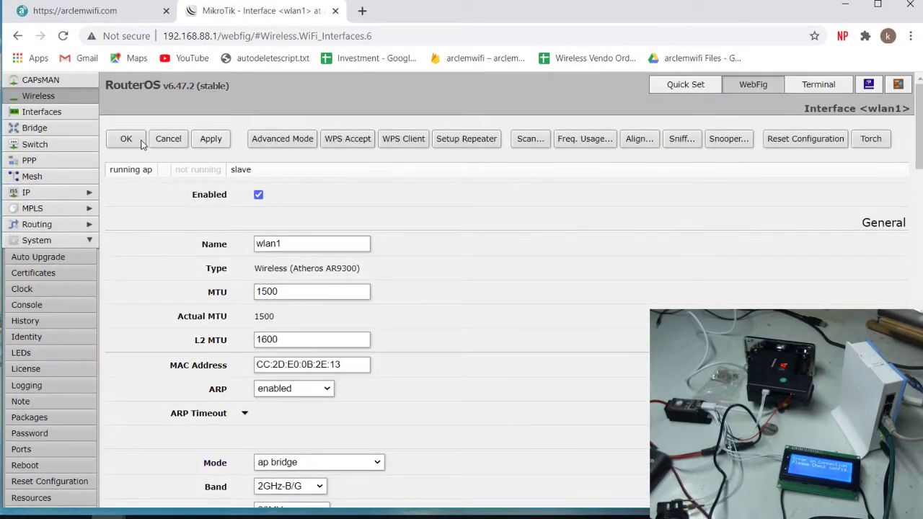
{"action": "left_click", "coordinate": [124, 140]}
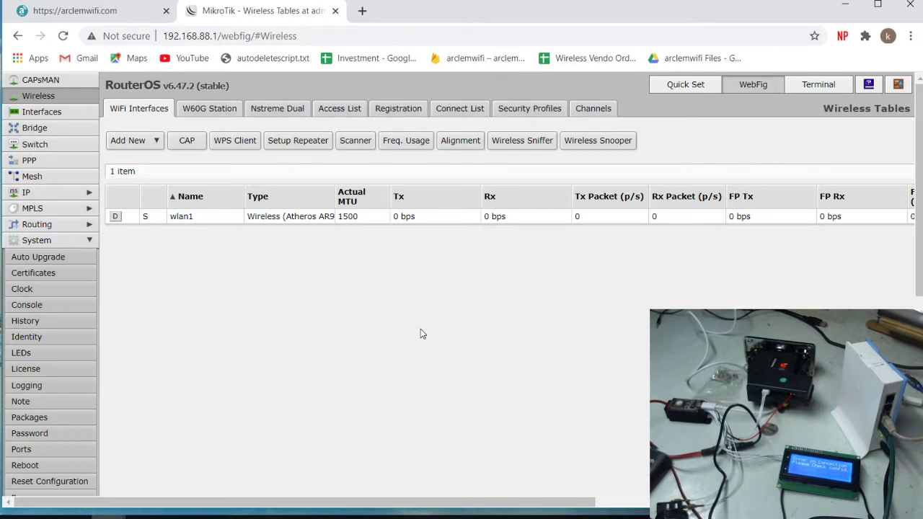
Switch to the Arclem uploader and watch its console while the device connects to PISOWIFI.
{"action": "left_click", "coordinate": [185, 485]}
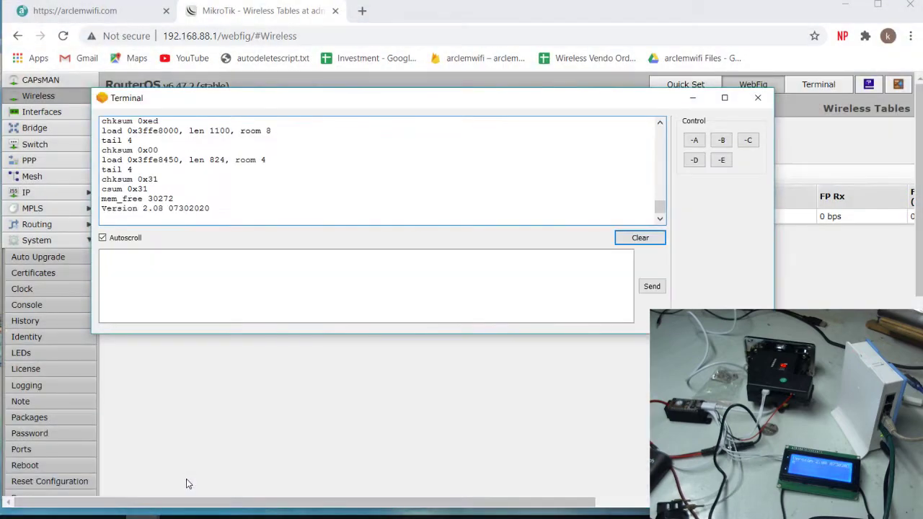
{"action": "left_click", "coordinate": [144, 516]}
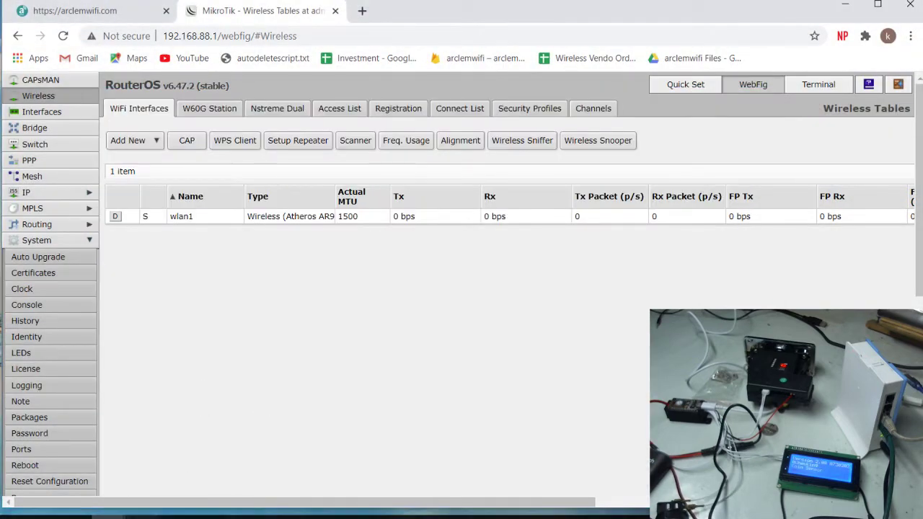
{"action": "mouse_move", "coordinate": [148, 516]}
{"action": "left_click", "coordinate": [79, 479]}
{"action": "left_click", "coordinate": [220, 473]}
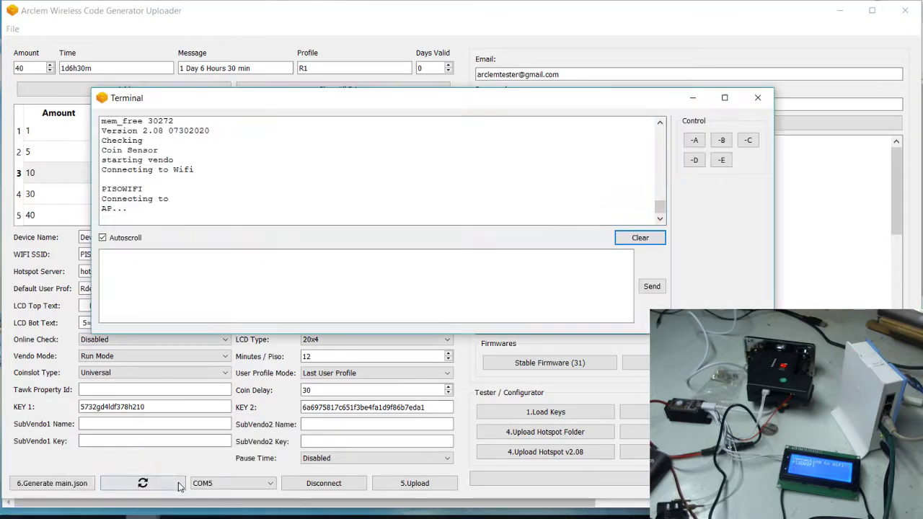
Examine the console output for the inserted coins and the time value of the generated code.
{"action": "left_click", "coordinate": [306, 265]}
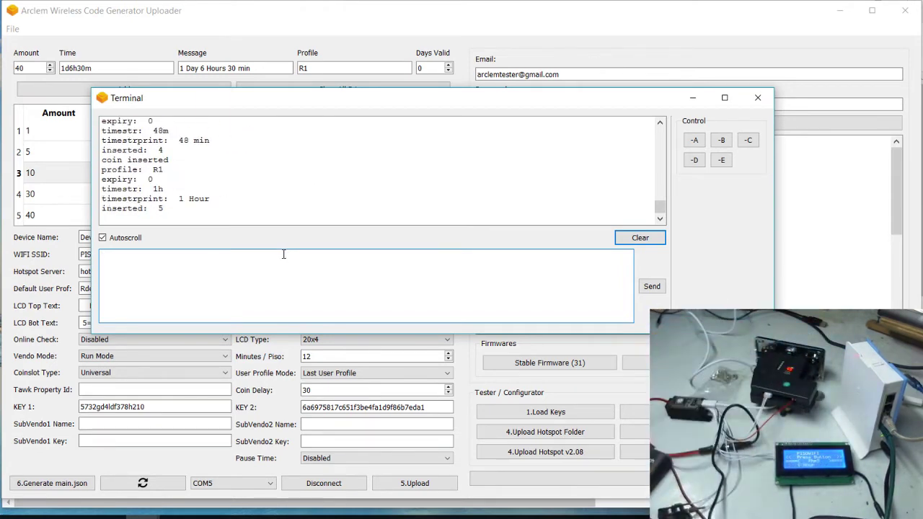
{"action": "left_click", "coordinate": [134, 120]}
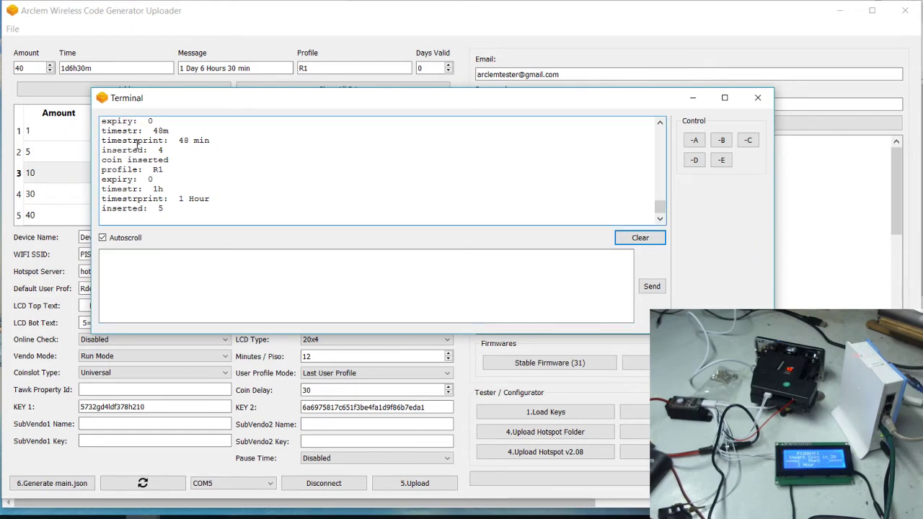
{"action": "scroll", "coordinate": [171, 156], "scroll_direction": "up", "scroll_amount": 1}
{"action": "left_click", "coordinate": [179, 189]}
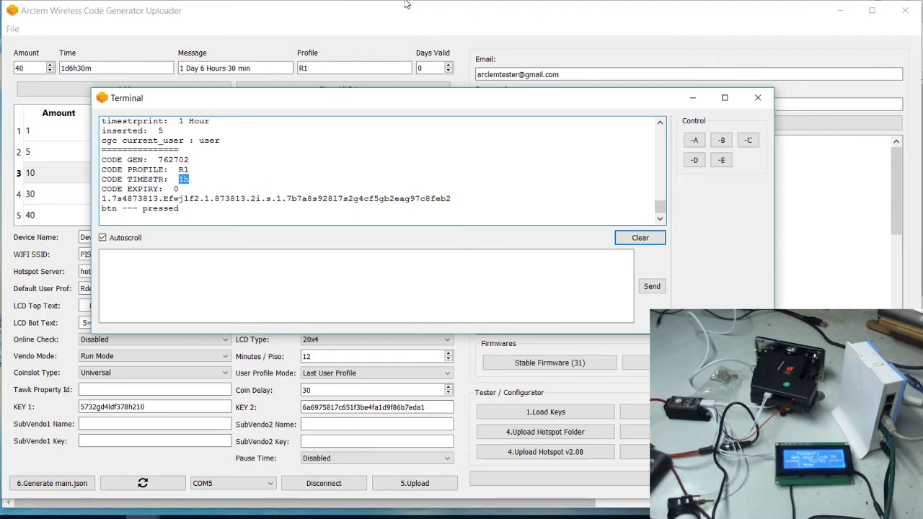
Switch to the MikroTik page in Chrome and inspect the uptime limit of the newly generated hotspot user.
{"action": "key", "text": "alt+Tab"}
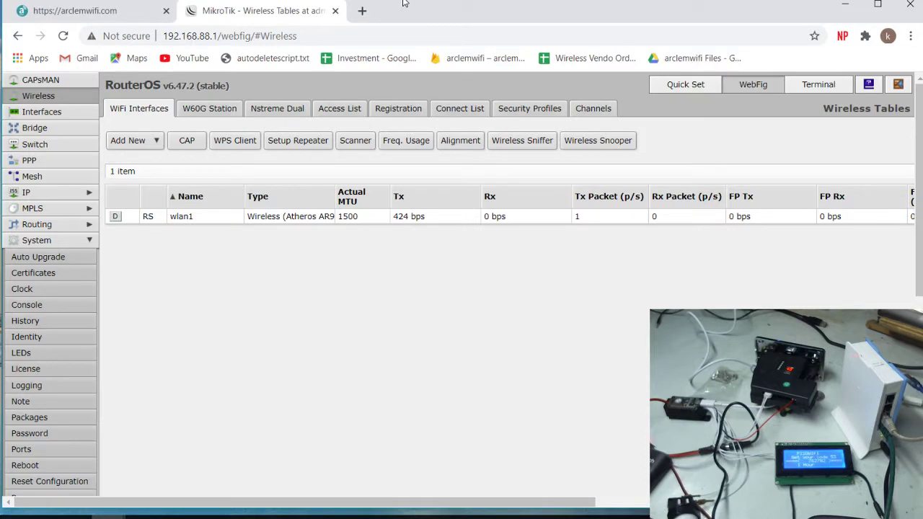
{"action": "left_click", "coordinate": [36, 192]}
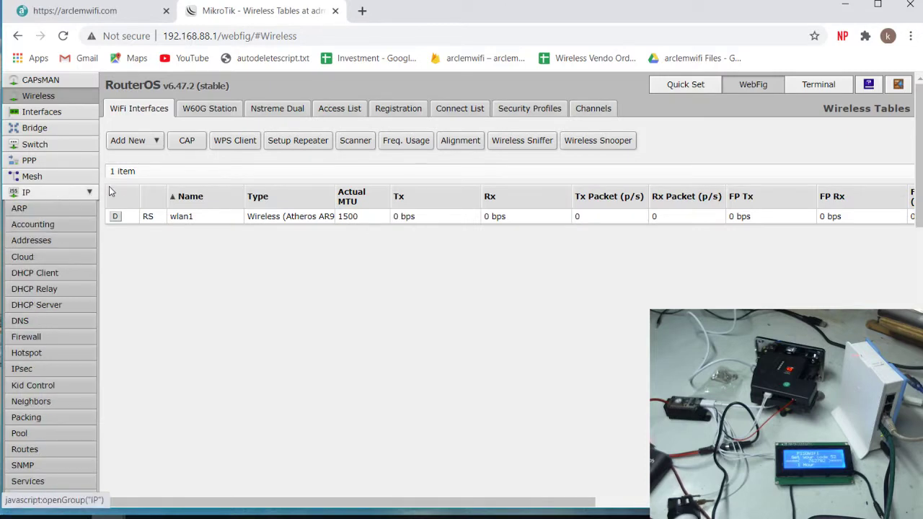
{"action": "left_click", "coordinate": [33, 356]}
{"action": "left_click", "coordinate": [243, 111]}
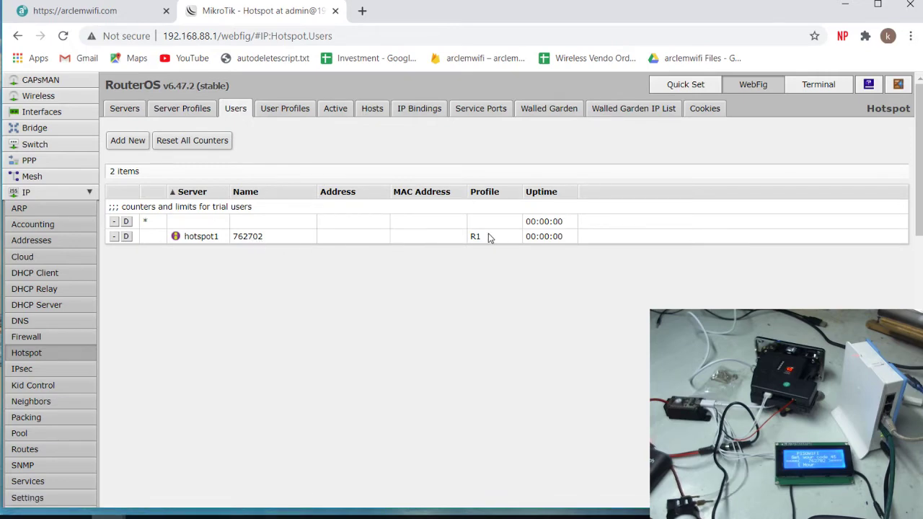
{"action": "left_click", "coordinate": [394, 237]}
{"action": "scroll", "coordinate": [284, 313], "scroll_direction": "down", "scroll_amount": 3}
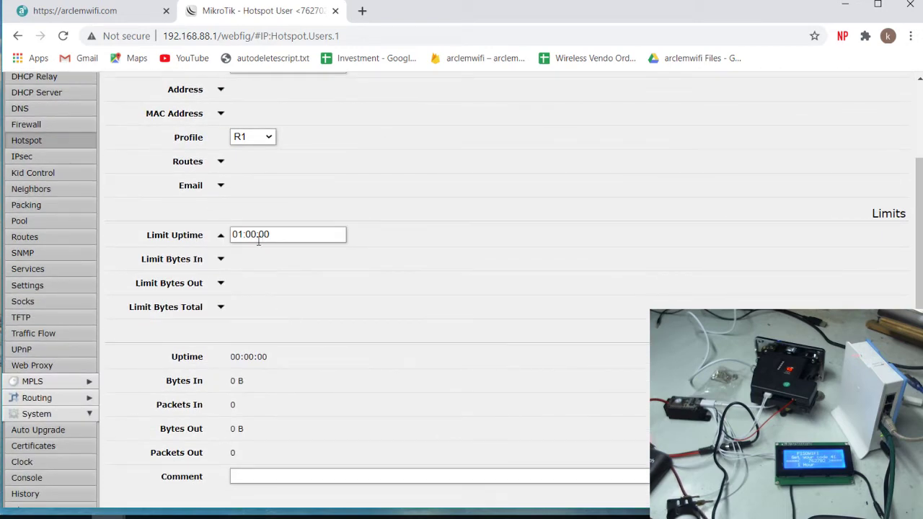
{"action": "scroll", "coordinate": [277, 261], "scroll_direction": "up", "scroll_amount": 3}
{"action": "left_click", "coordinate": [168, 139]}
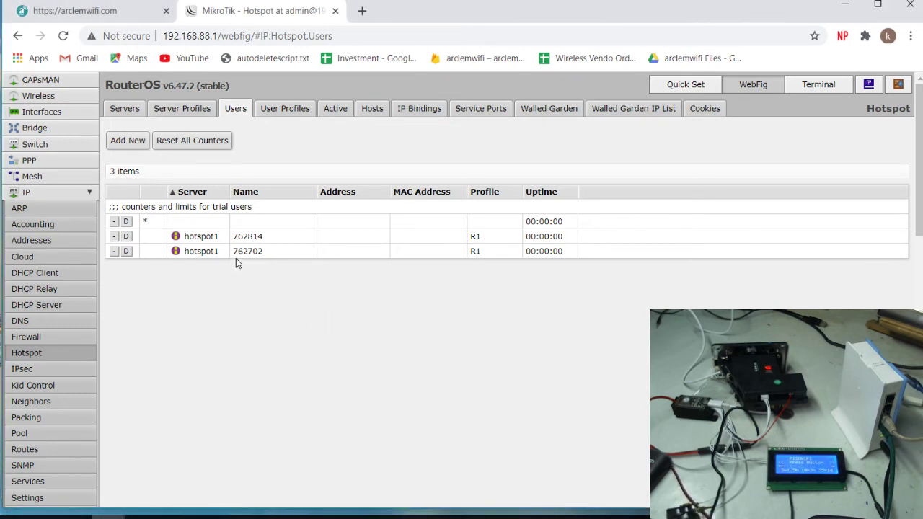
Check the active hotspot session and inspect the uptime limit of the connected user after the time extension.
{"action": "left_click", "coordinate": [336, 110]}
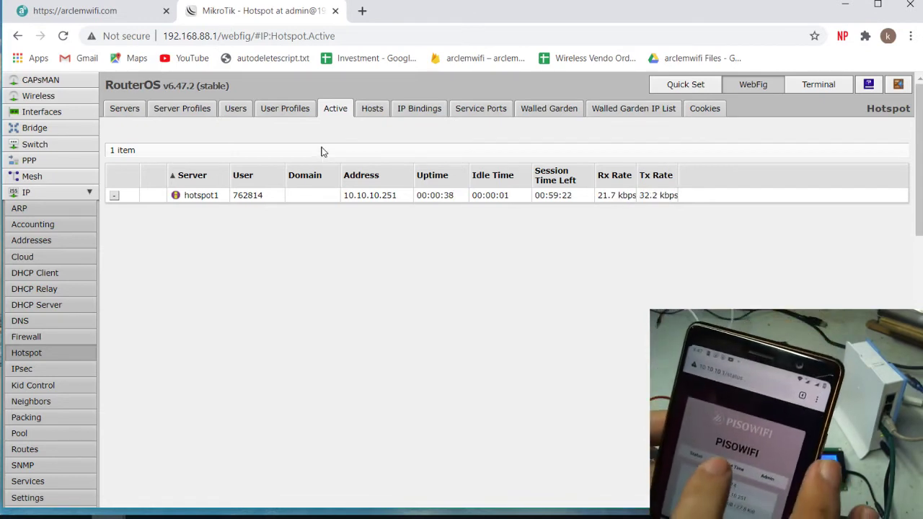
{"action": "left_click", "coordinate": [236, 108]}
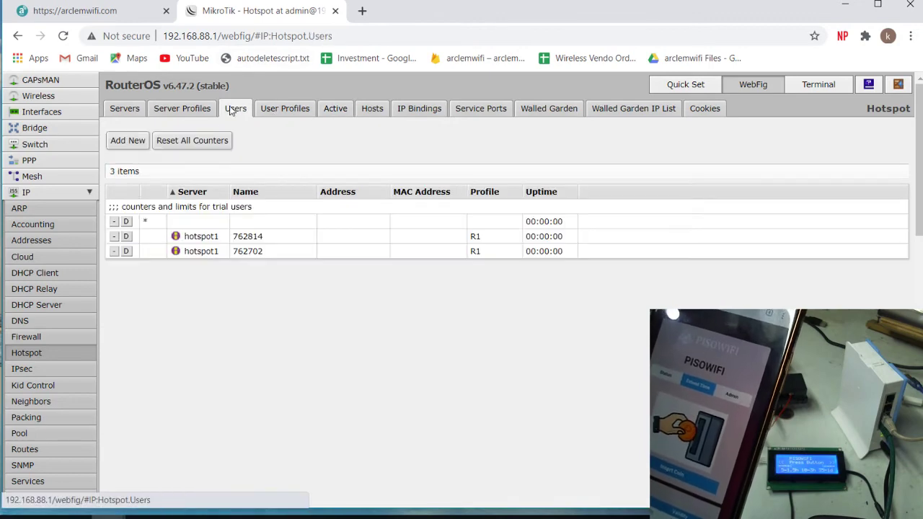
{"action": "left_click", "coordinate": [260, 241]}
{"action": "scroll", "coordinate": [361, 324], "scroll_direction": "down", "scroll_amount": 3}
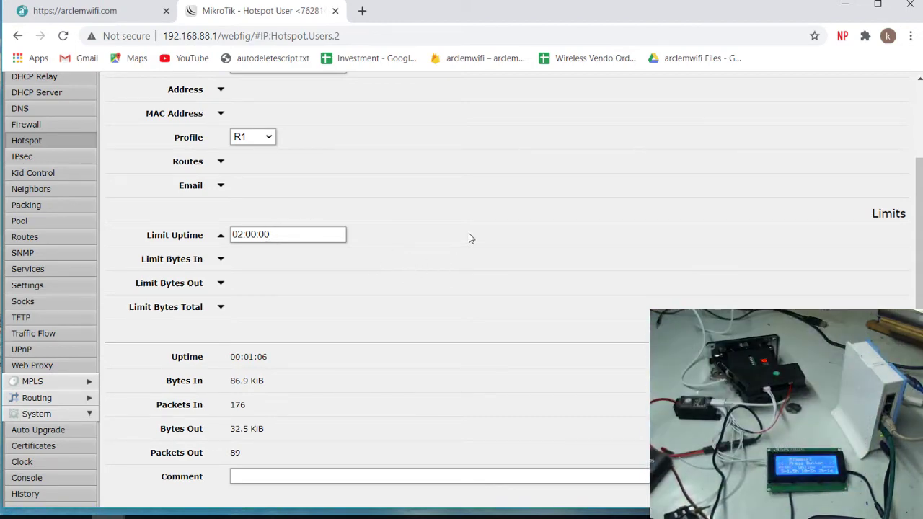
{"action": "scroll", "coordinate": [436, 234], "scroll_direction": "up", "scroll_amount": 3}
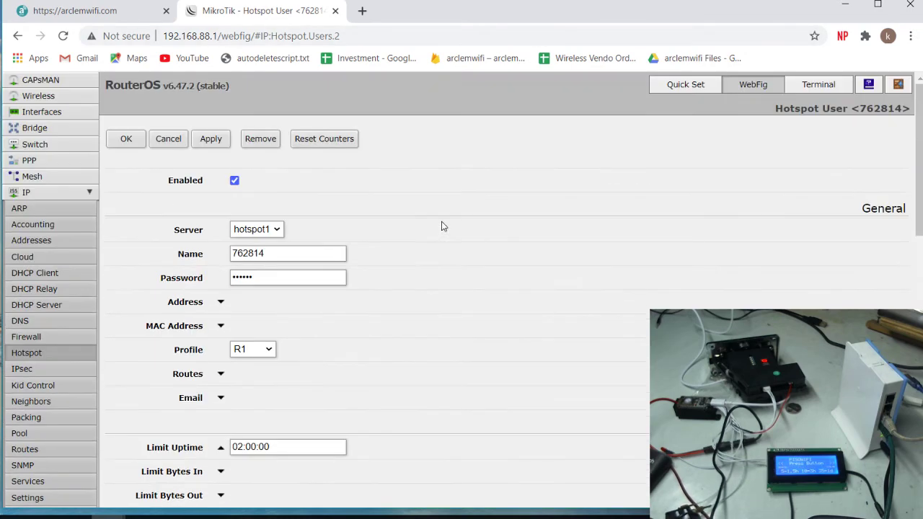
{"action": "left_click", "coordinate": [171, 138]}
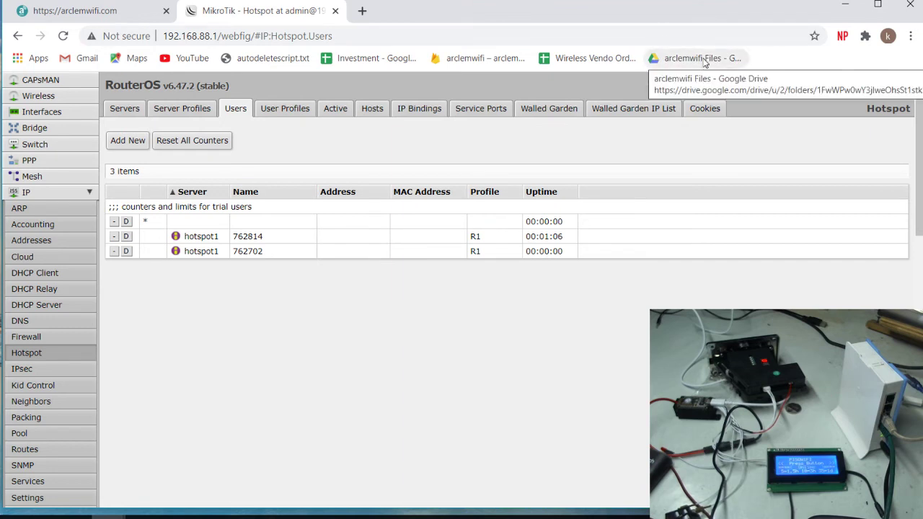
Open the arclemwifi Files Drive folder in a new tab, view validityscript.txt and select its whole script.
{"action": "left_click", "coordinate": [362, 10]}
{"action": "left_click", "coordinate": [707, 59]}
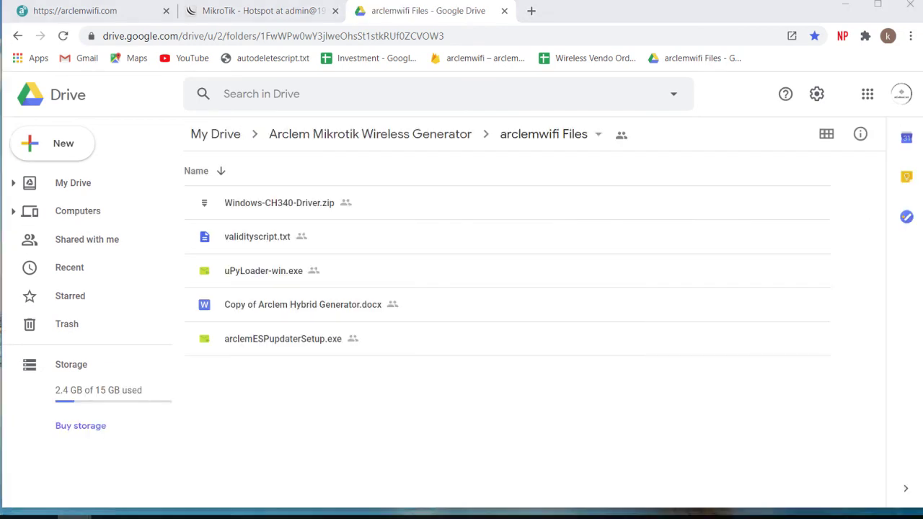
{"action": "left_click", "coordinate": [262, 242]}
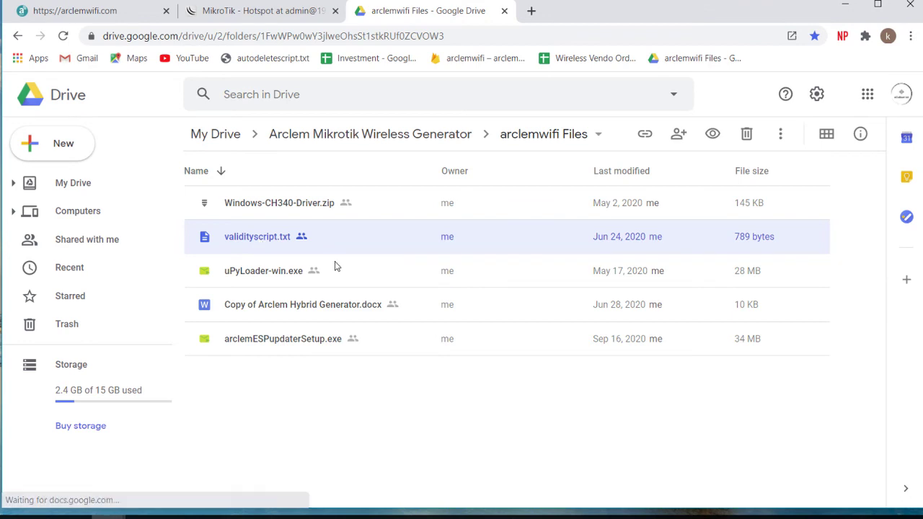
{"action": "double_click", "coordinate": [269, 239]}
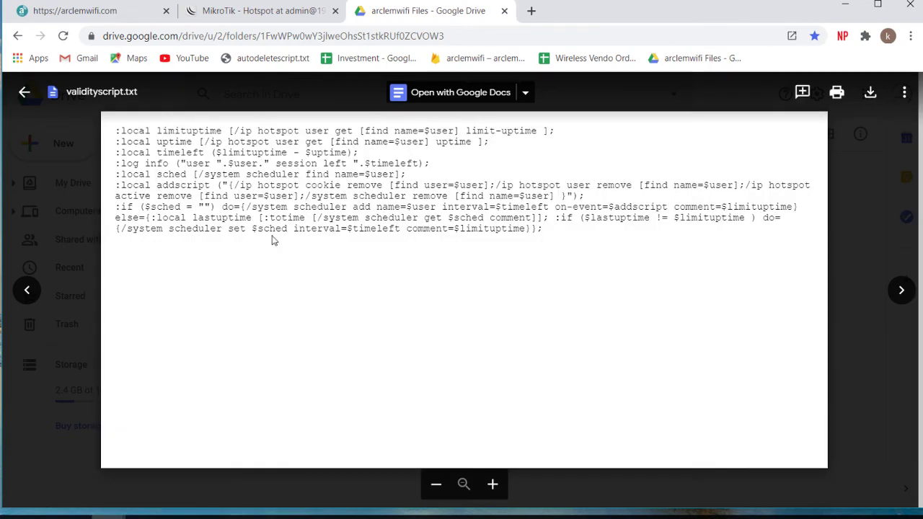
{"action": "left_click_drag", "start_coordinate": [589, 232], "coordinate": [67, 125]}
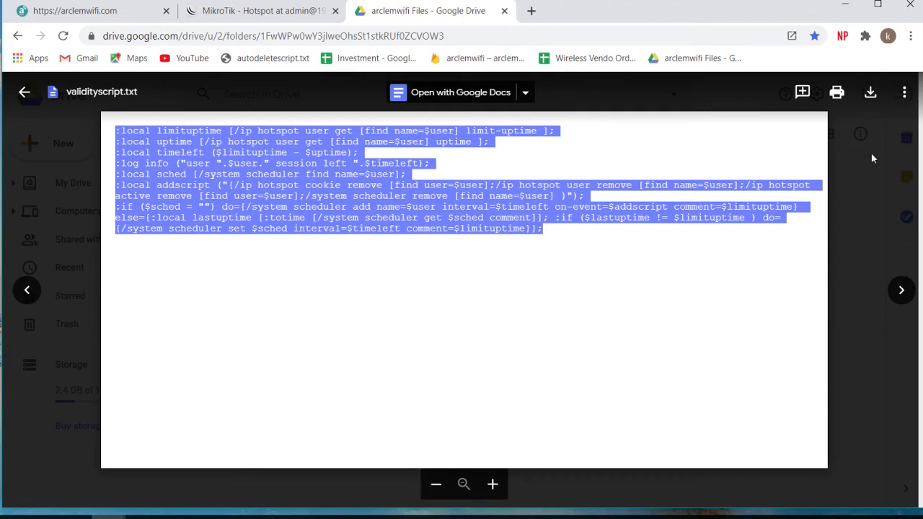
{"action": "left_click", "coordinate": [882, 182]}
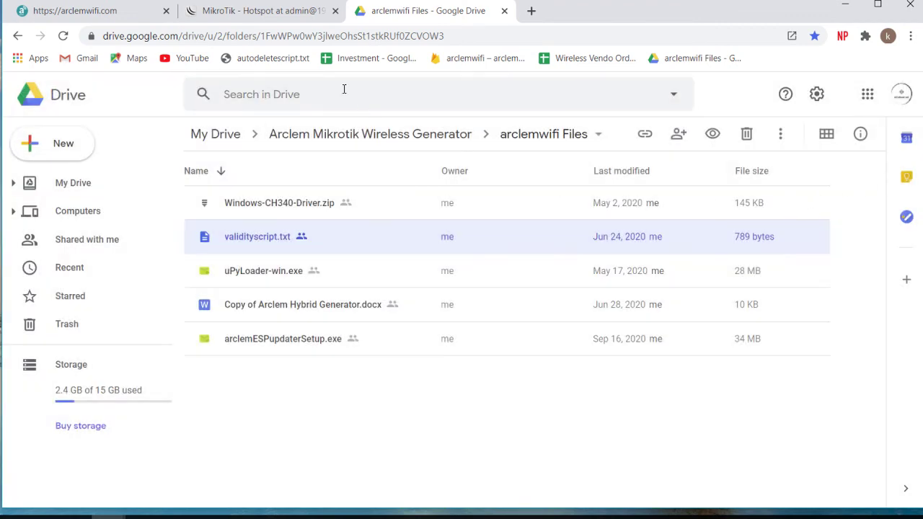
Return to the MikroTik page and paste the copied validity script into the On Login script of hotspot user profile R1, saving it.
{"action": "left_click", "coordinate": [261, 12]}
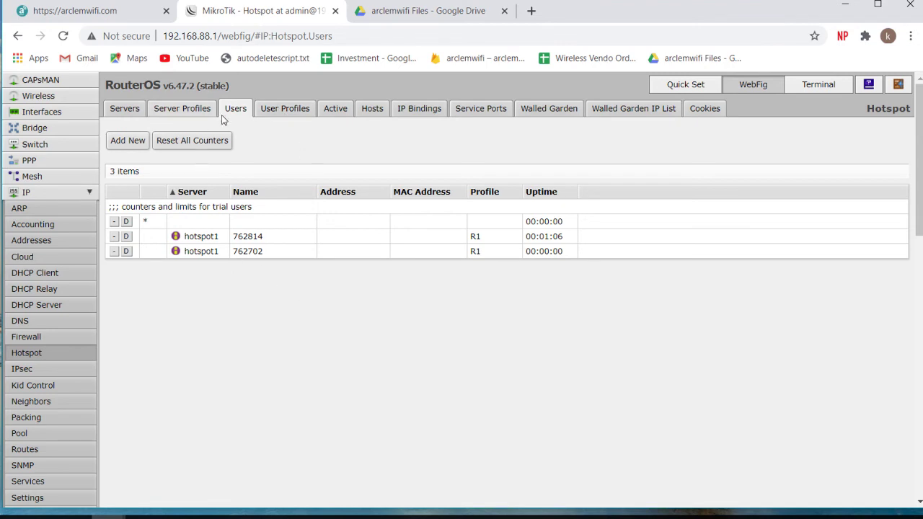
{"action": "left_click", "coordinate": [287, 110]}
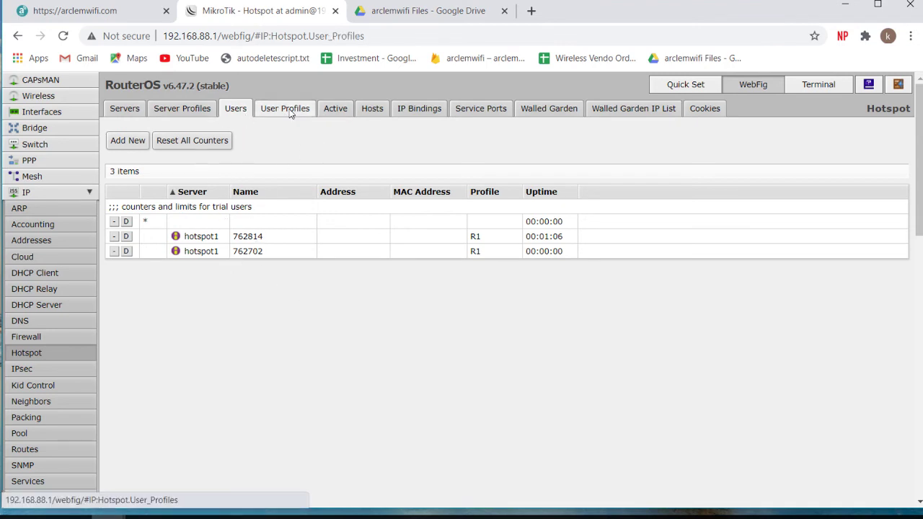
{"action": "left_click", "coordinate": [277, 223]}
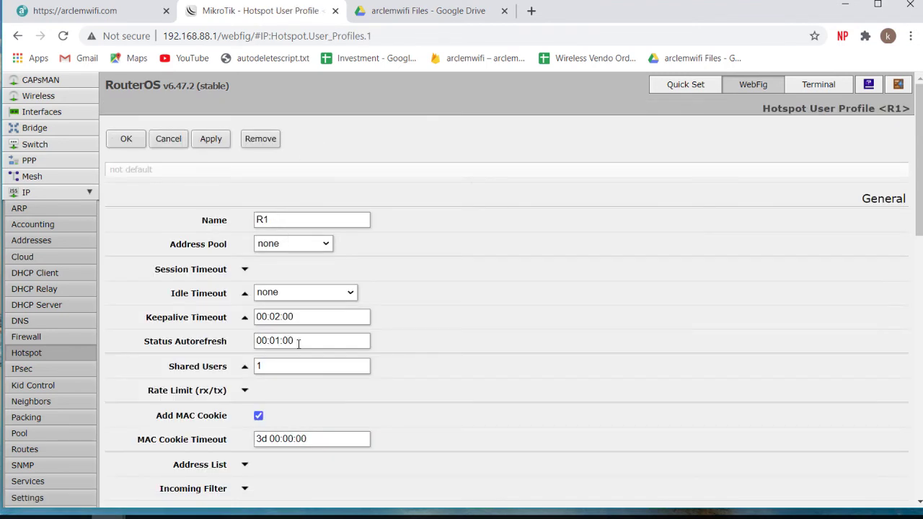
{"action": "scroll", "coordinate": [298, 344], "scroll_direction": "down", "scroll_amount": 10}
{"action": "left_click", "coordinate": [305, 204]}
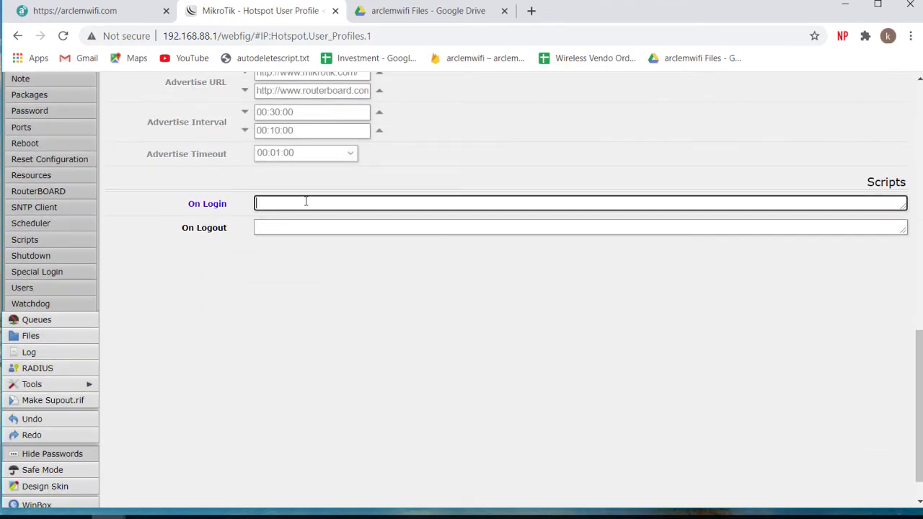
{"action": "key", "text": "ctrl+v"}
{"action": "scroll", "coordinate": [497, 173], "scroll_direction": "up", "scroll_amount": 10}
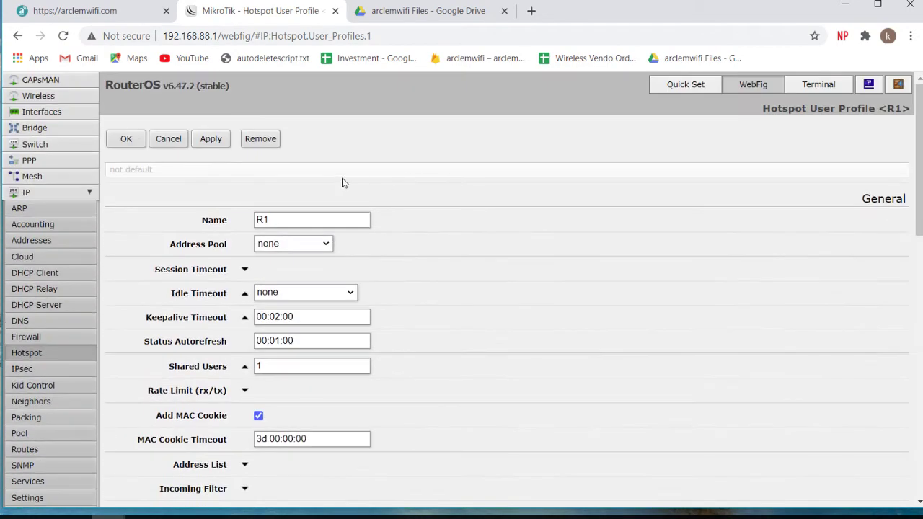
{"action": "left_click", "coordinate": [128, 140]}
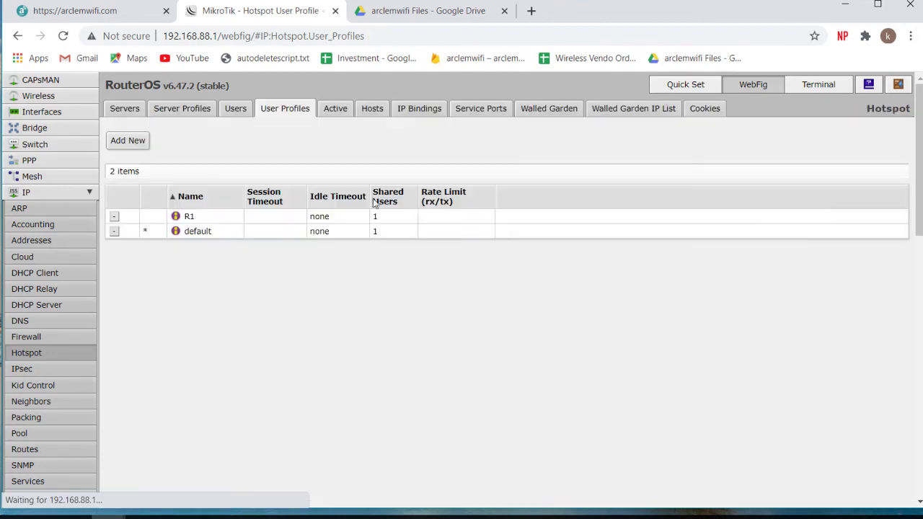
Paste the same validity script into the On Login script of the default hotspot user profile and save the profile.
{"action": "left_click", "coordinate": [261, 232]}
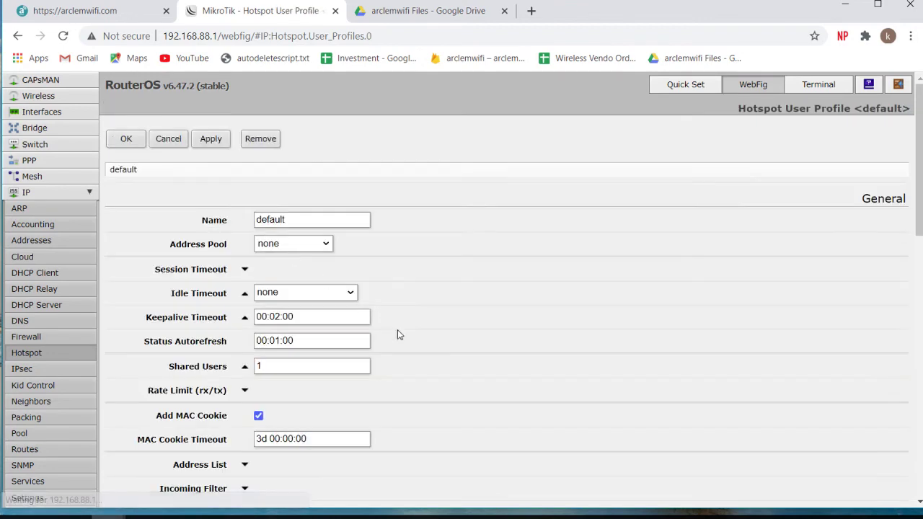
{"action": "scroll", "coordinate": [397, 330], "scroll_direction": "down", "scroll_amount": 10}
{"action": "left_click", "coordinate": [301, 165]}
{"action": "key", "text": "ctrl+v"}
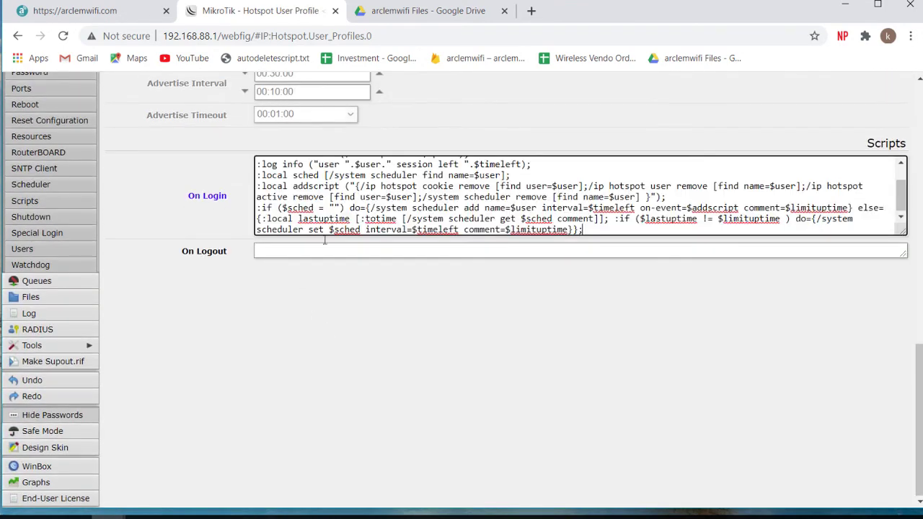
{"action": "scroll", "coordinate": [339, 283], "scroll_direction": "up", "scroll_amount": 10}
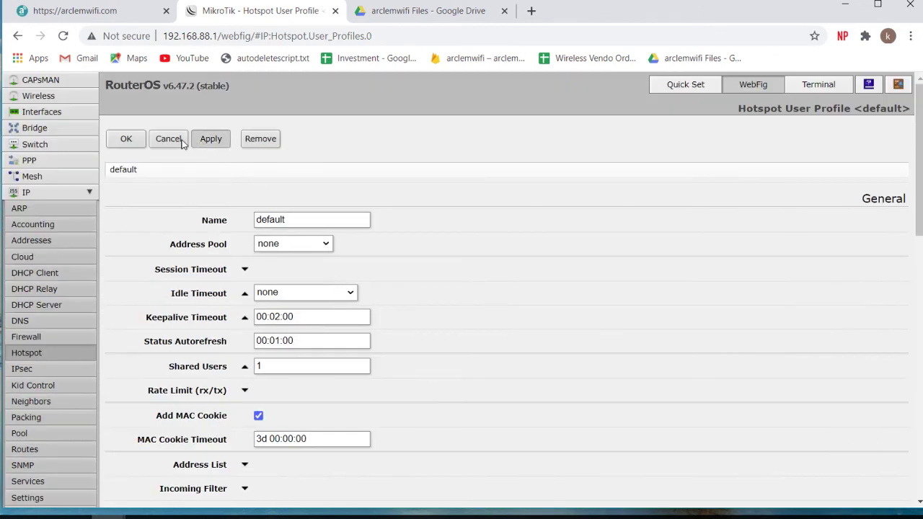
{"action": "left_click", "coordinate": [127, 139]}
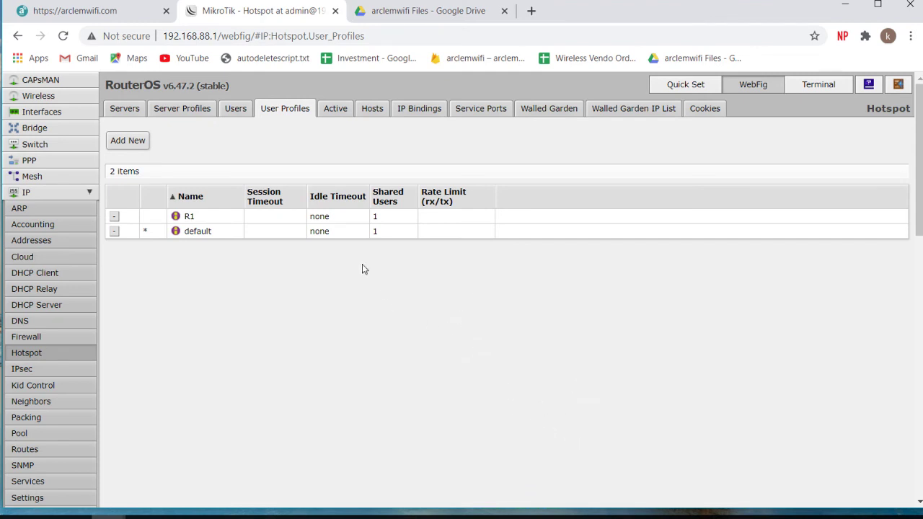
Check the hotspot IP bindings and host list, and read through the router log down to its latest entries.
{"action": "left_click", "coordinate": [419, 109]}
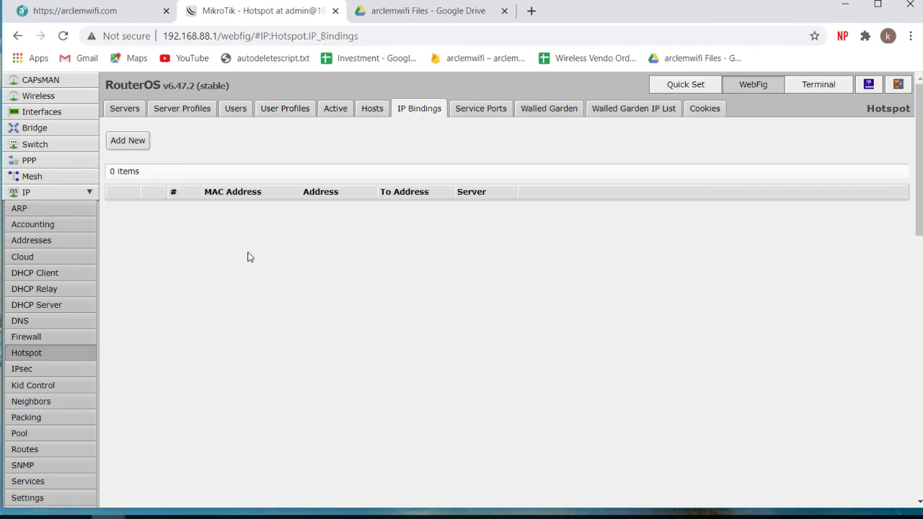
{"action": "left_click", "coordinate": [380, 114]}
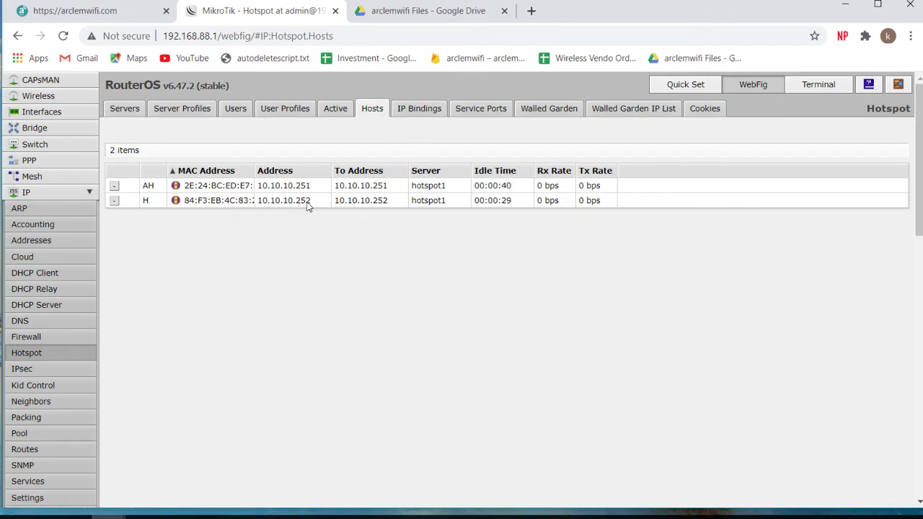
{"action": "scroll", "coordinate": [49, 325], "scroll_direction": "down", "scroll_amount": 5}
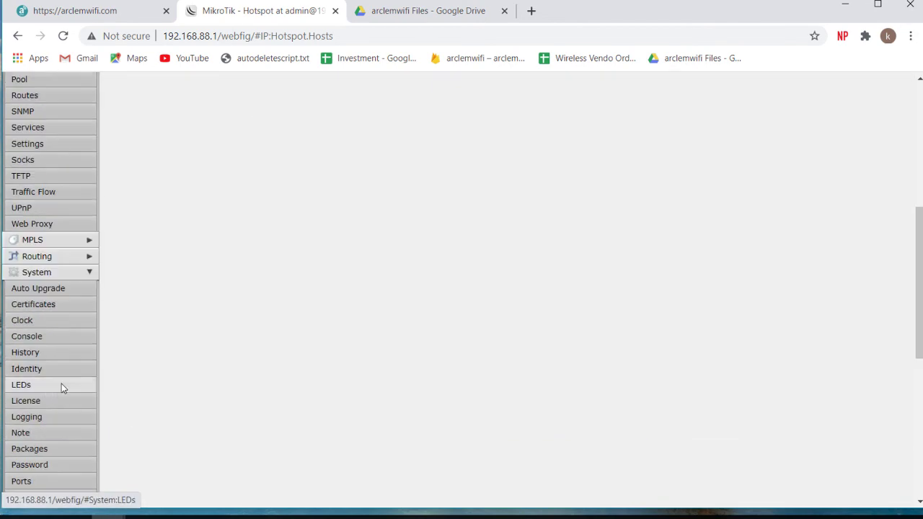
{"action": "scroll", "coordinate": [62, 384], "scroll_direction": "down", "scroll_amount": 5}
{"action": "scroll", "coordinate": [59, 379], "scroll_direction": "up", "scroll_amount": 3}
{"action": "scroll", "coordinate": [36, 360], "scroll_direction": "down", "scroll_amount": 4}
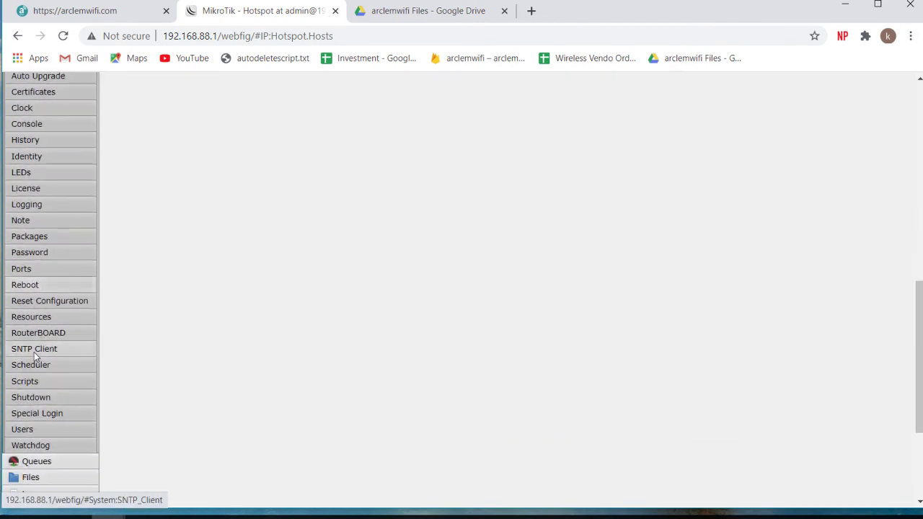
{"action": "left_click", "coordinate": [50, 313]}
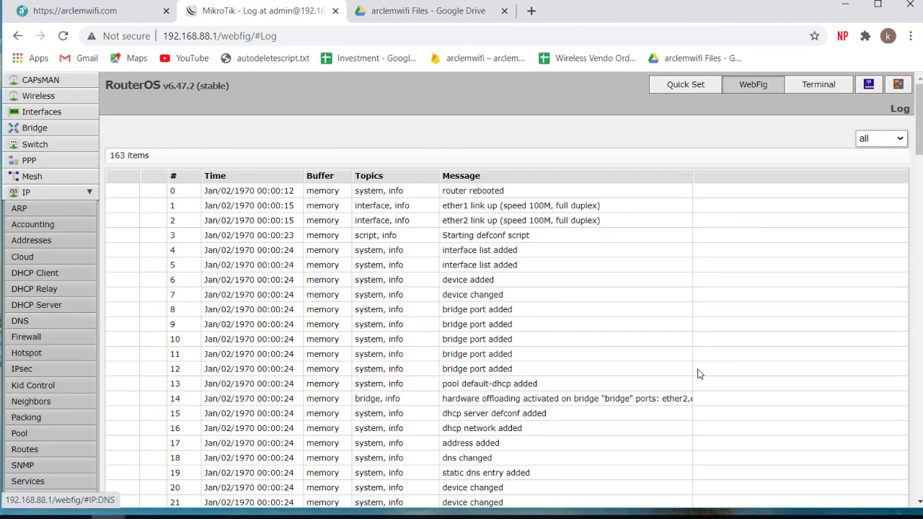
{"action": "scroll", "coordinate": [669, 378], "scroll_direction": "down", "scroll_amount": 7}
{"action": "scroll", "coordinate": [668, 378], "scroll_direction": "down", "scroll_amount": 20}
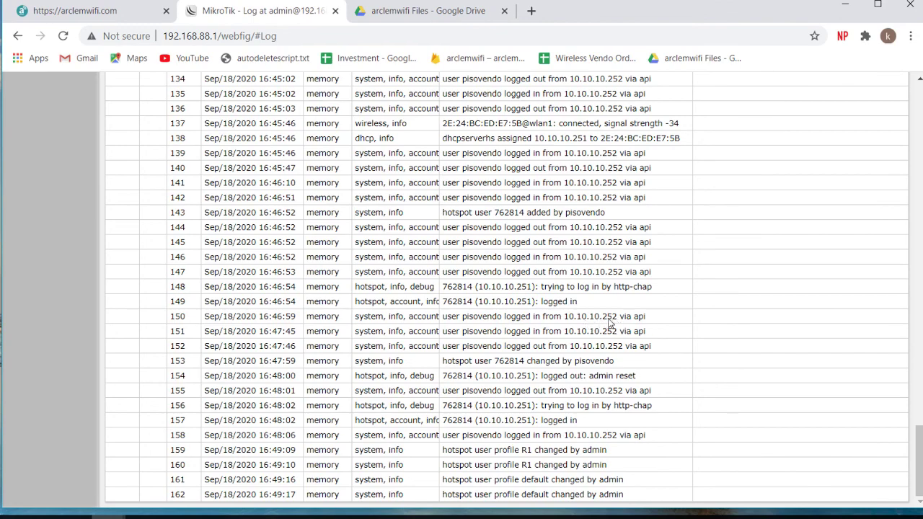
{"action": "scroll", "coordinate": [612, 332], "scroll_direction": "up", "scroll_amount": 20}
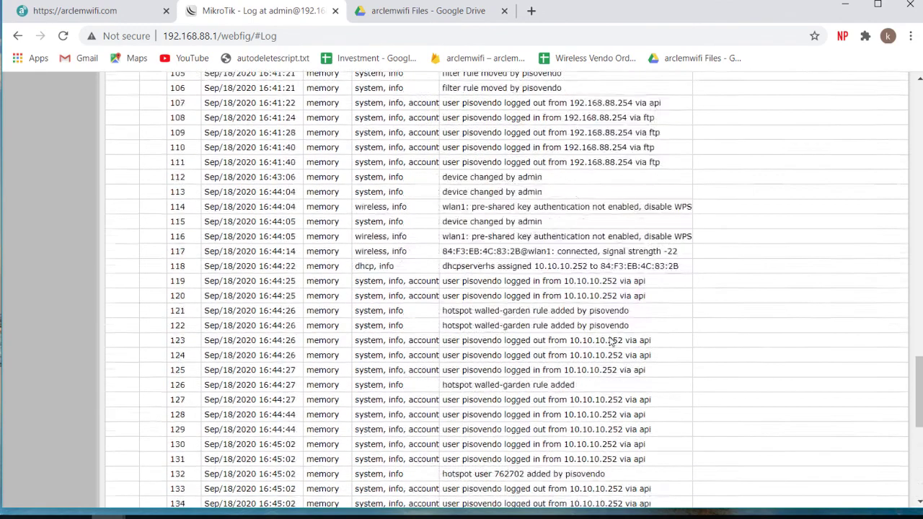
{"action": "scroll", "coordinate": [606, 350], "scroll_direction": "up", "scroll_amount": 3}
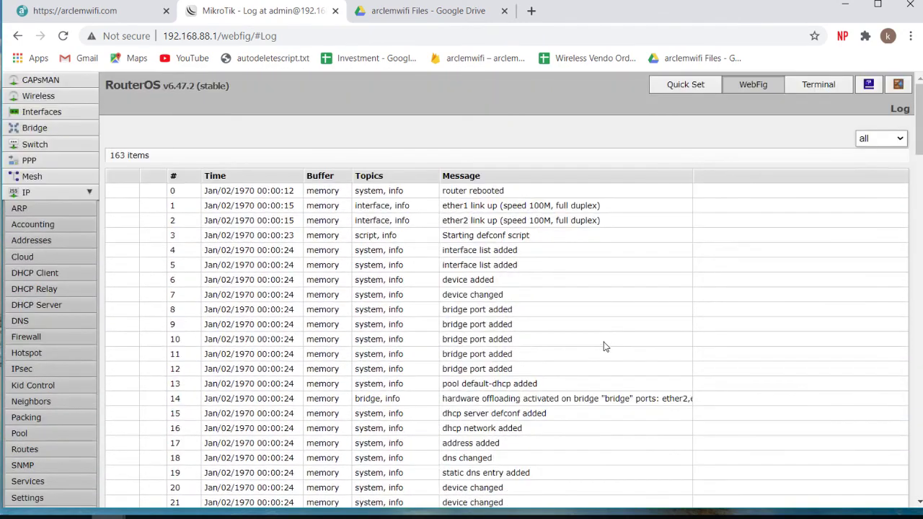
Open the hotspot host with address 10.10.10.252 and copy its MAC address.
{"action": "left_click", "coordinate": [58, 353]}
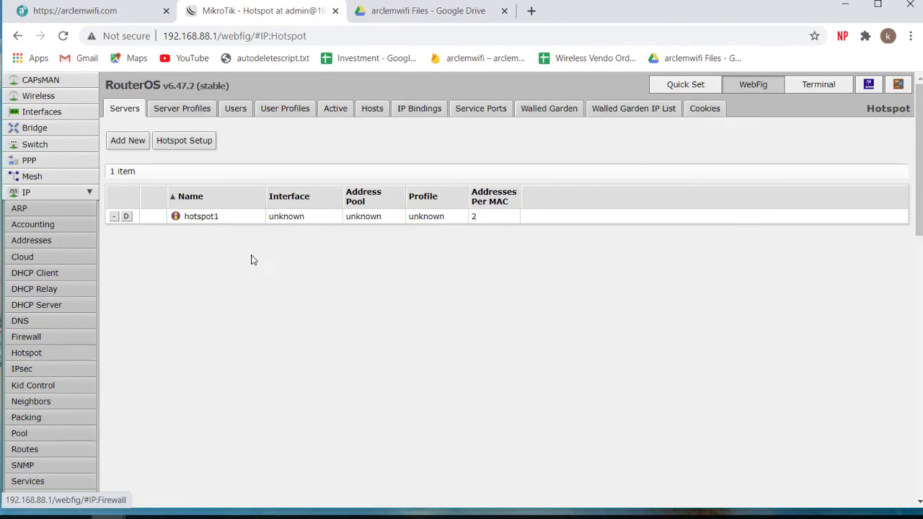
{"action": "left_click", "coordinate": [375, 112]}
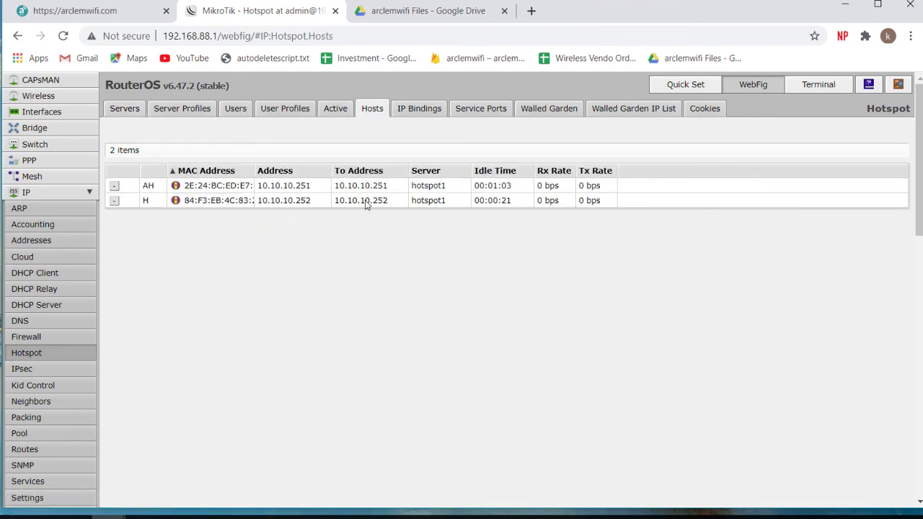
{"action": "left_click", "coordinate": [285, 205]}
{"action": "left_click_drag", "start_coordinate": [239, 226], "coordinate": [320, 227]}
{"action": "right_click", "coordinate": [300, 221]}
{"action": "left_click", "coordinate": [315, 235]}
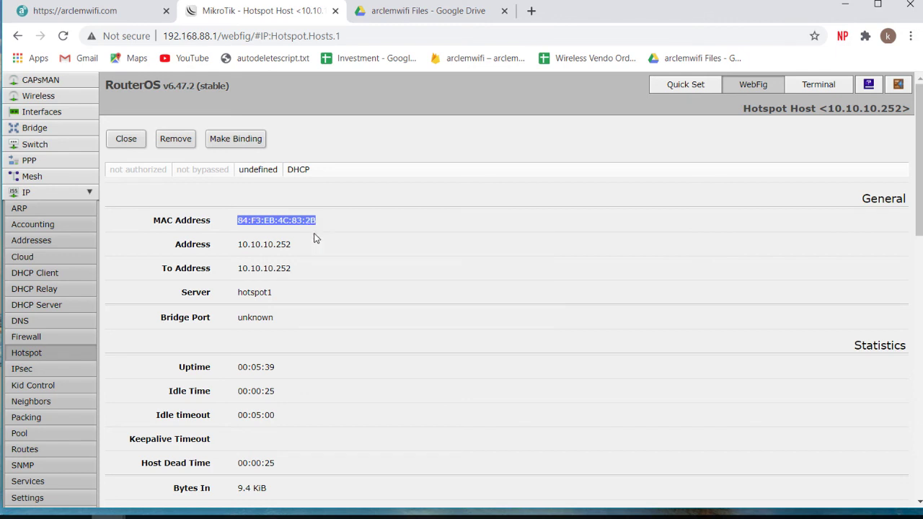
Make an IP binding for this host with MAC address 84:F3:EB:4C:83:2B and address 10.10.10.252, save it and close the host details.
{"action": "left_click", "coordinate": [229, 139]}
{"action": "left_click", "coordinate": [217, 204]}
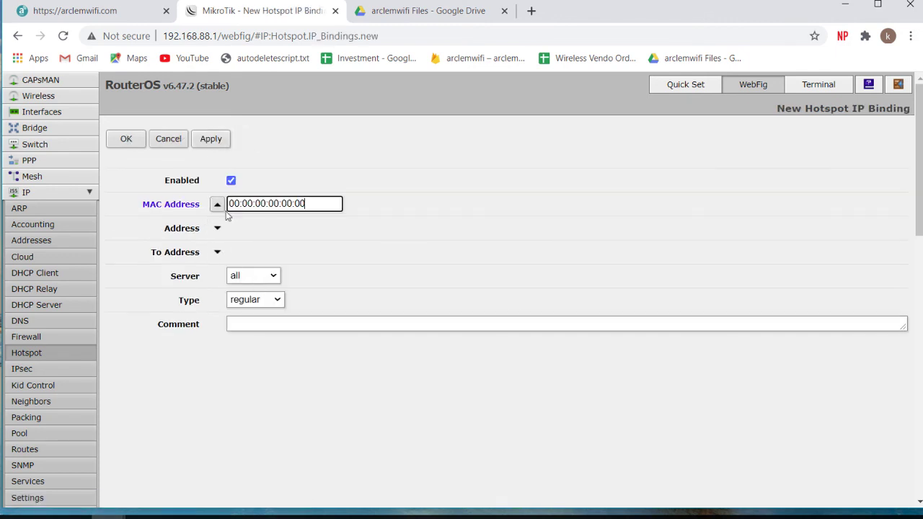
{"action": "left_click_drag", "start_coordinate": [304, 204], "coordinate": [191, 206]}
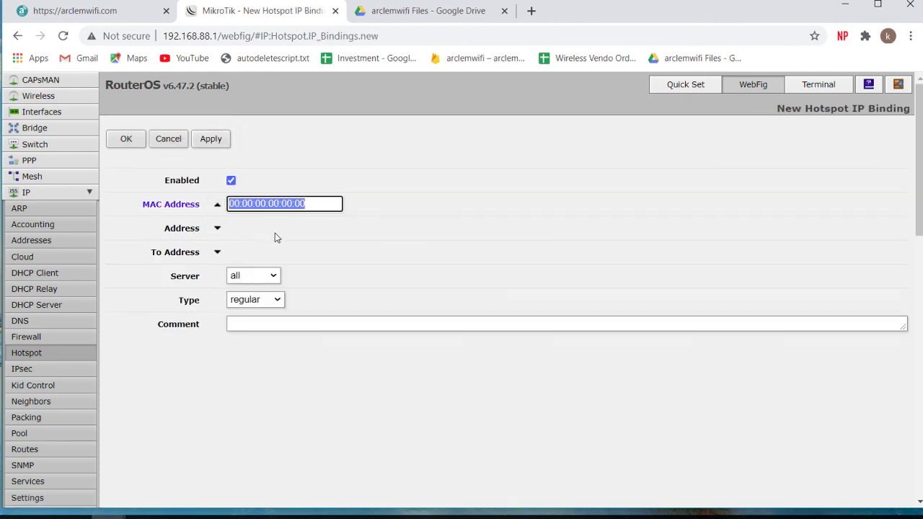
{"action": "key", "text": "ctrl+v"}
{"action": "left_click", "coordinate": [217, 228]}
{"action": "left_click_drag", "start_coordinate": [282, 229], "coordinate": [208, 229]}
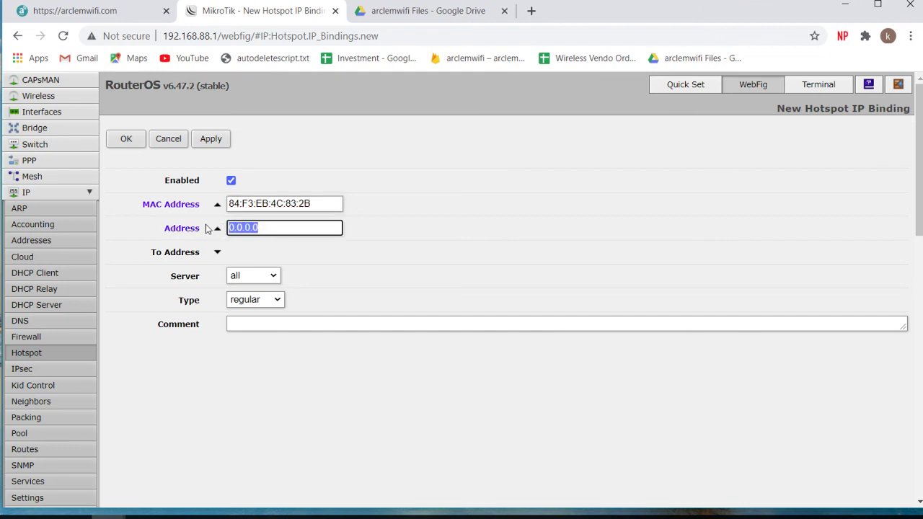
{"action": "type", "text": "10.10.10."}
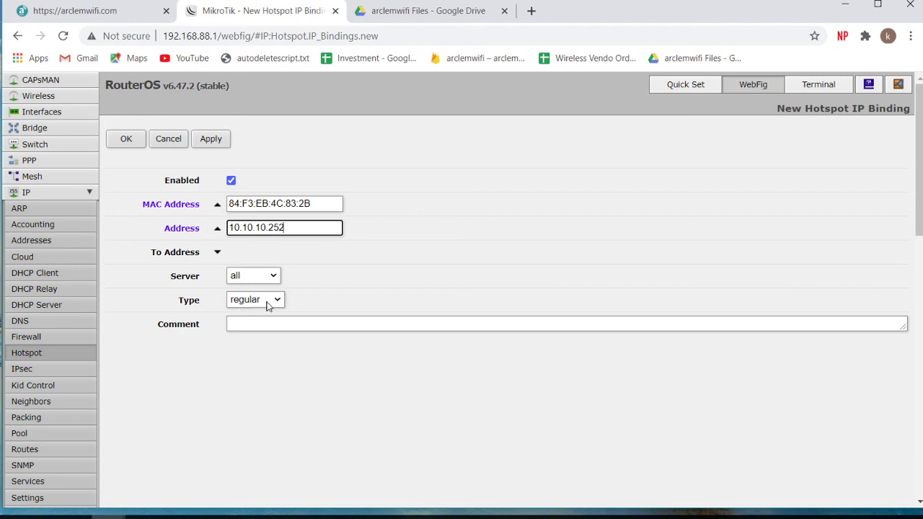
{"action": "left_click", "coordinate": [210, 139]}
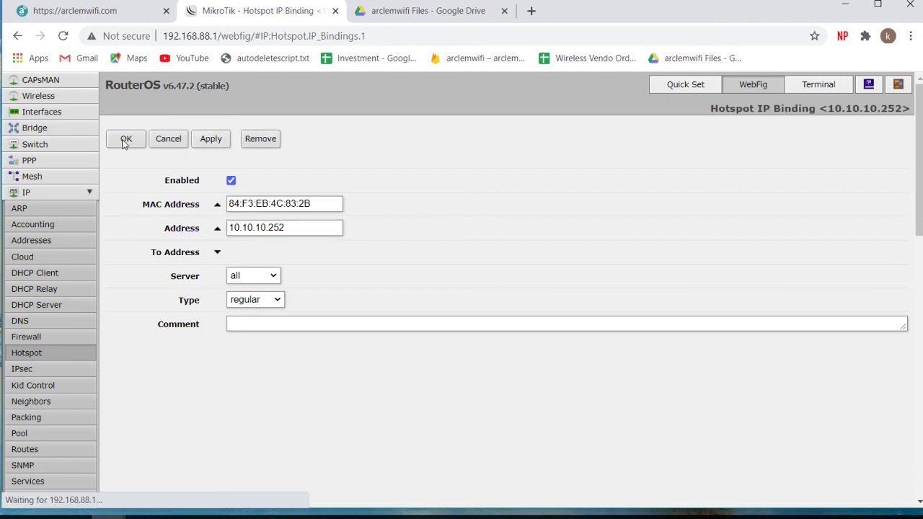
{"action": "left_click", "coordinate": [124, 141]}
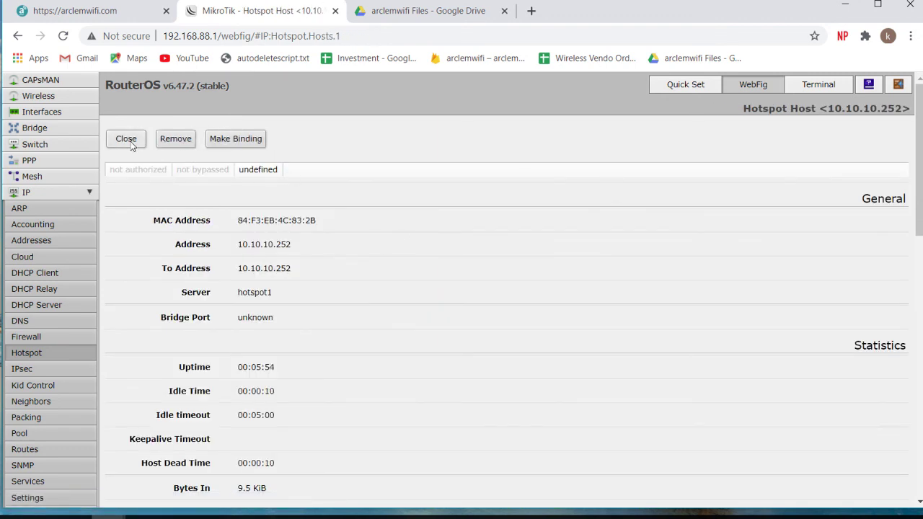
{"action": "left_click", "coordinate": [126, 142]}
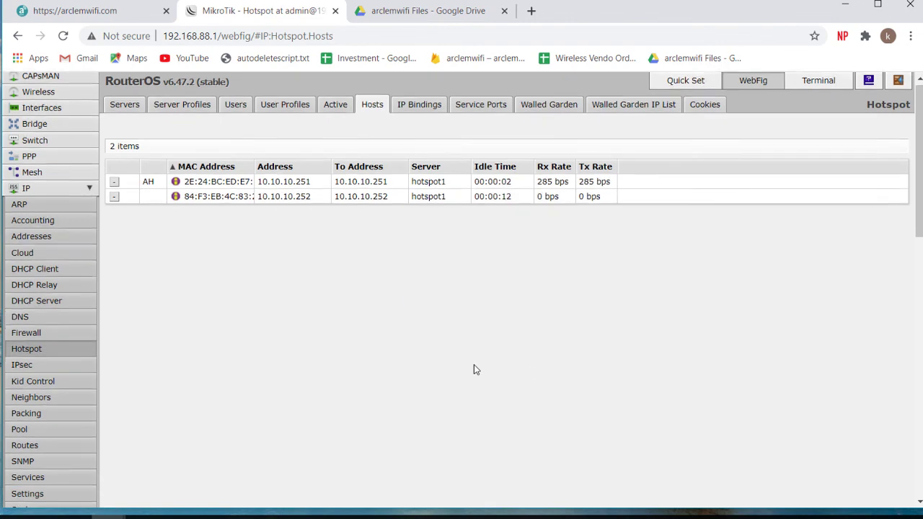
Switch to the Arclem Wireless Code Generator Uploader window.
{"action": "scroll", "coordinate": [472, 364], "scroll_direction": "down", "scroll_amount": 1}
{"action": "scroll", "coordinate": [471, 361], "scroll_direction": "up", "scroll_amount": 1}
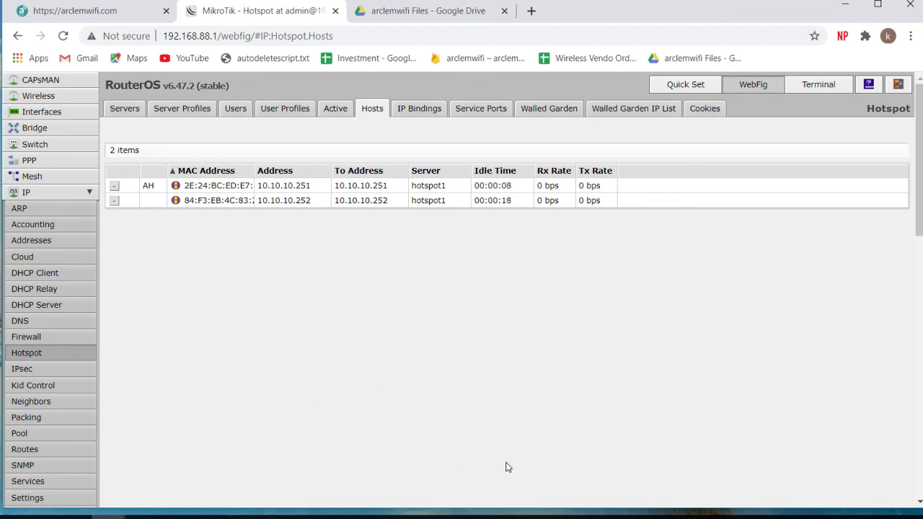
{"action": "mouse_move", "coordinate": [147, 514]}
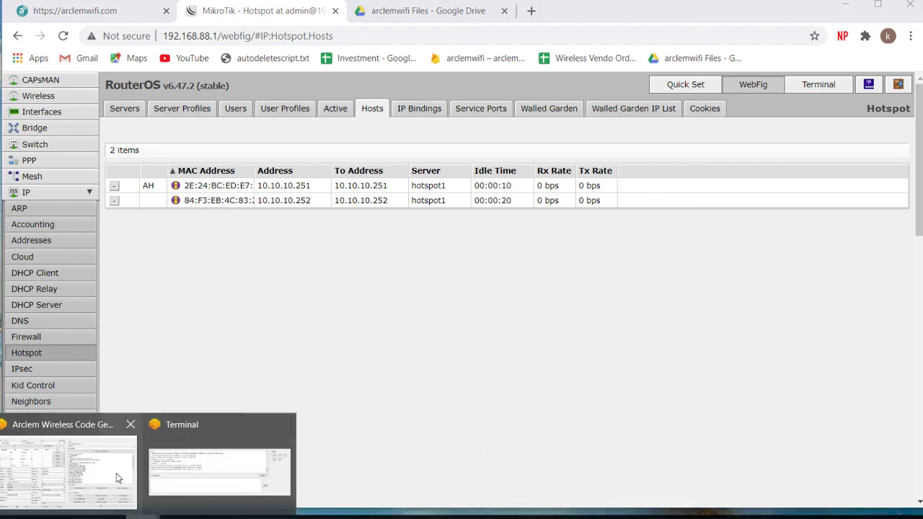
{"action": "left_click", "coordinate": [108, 471]}
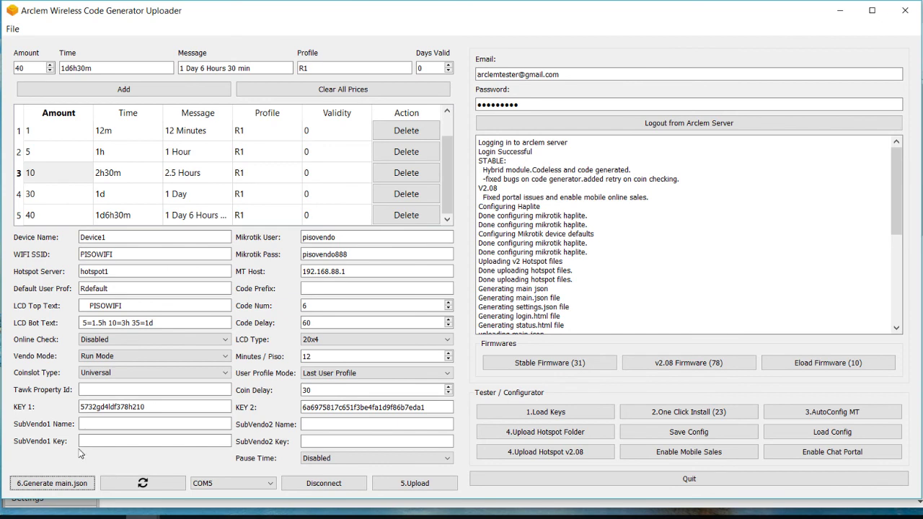